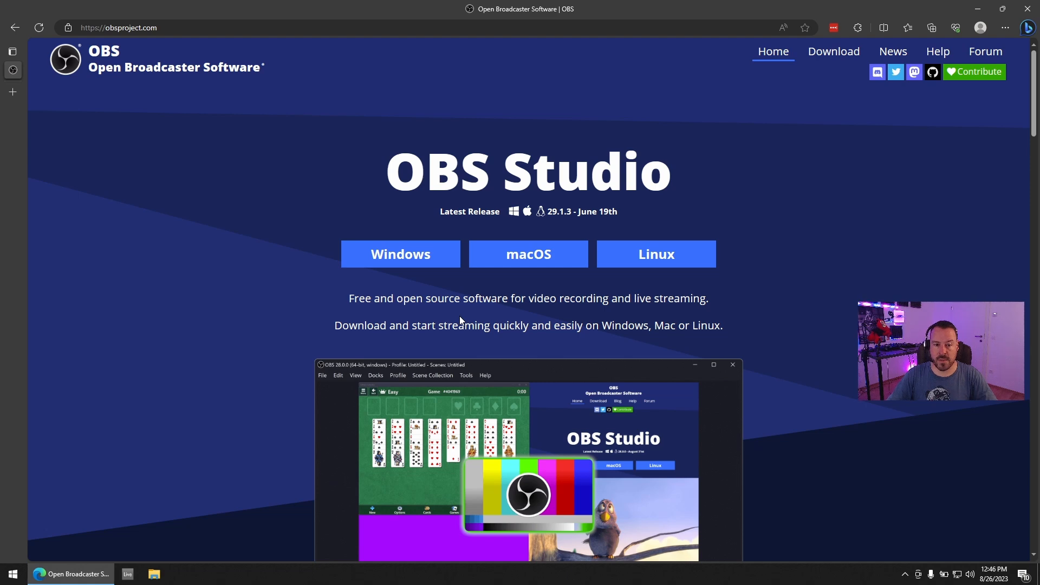
Download the OBS Studio installer for Windows and launch OBS-Studio-29.1.3-Full-Installer-x64.exe from its download folder
click(402, 260)
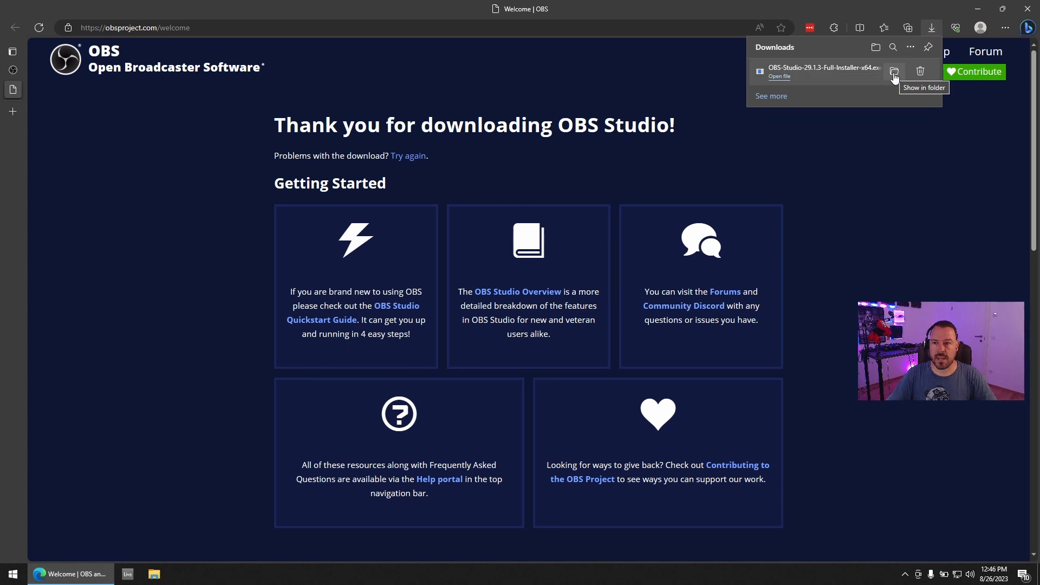
click(894, 71)
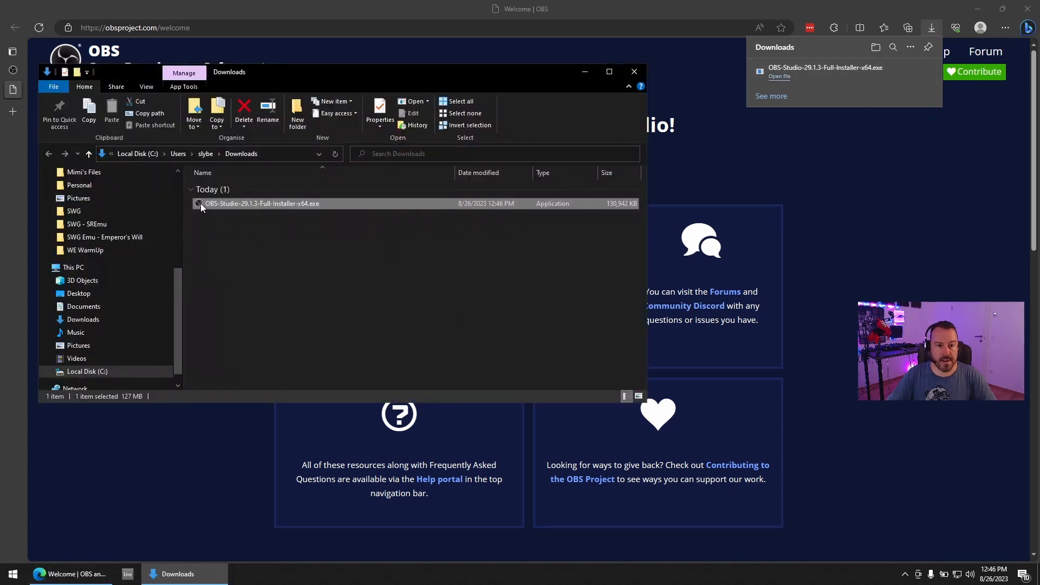
double_click(202, 203)
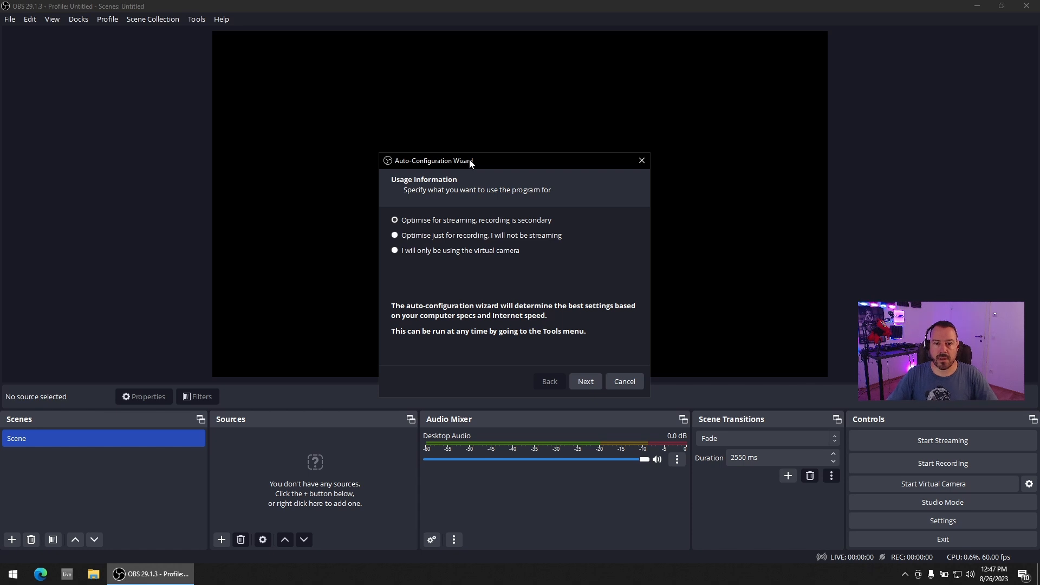
Keep the auto-configuration usage set to optimise for streaming with recording secondary, and continue to the video settings
drag(494, 166, 504, 185)
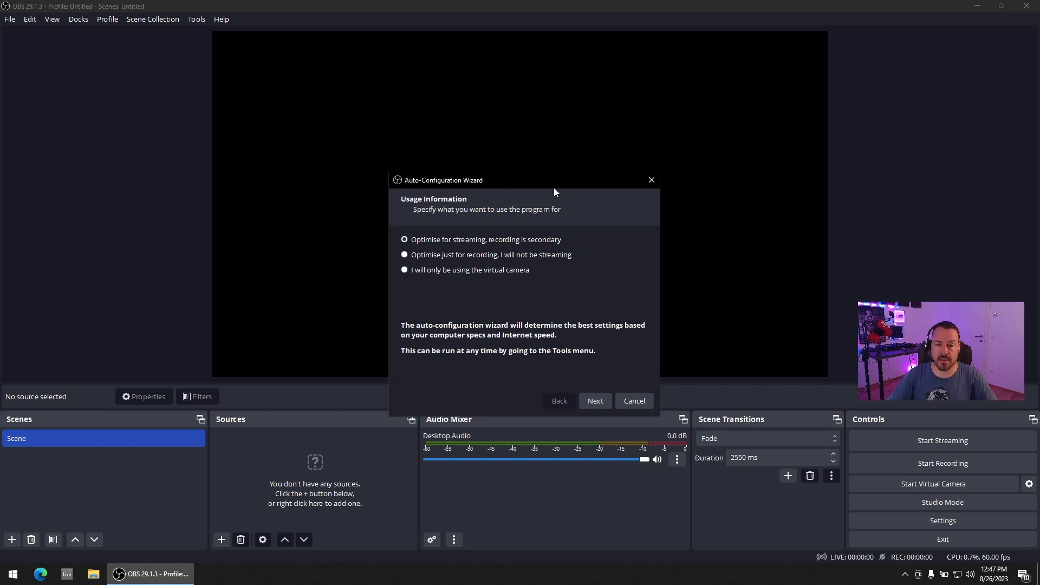
drag(548, 183, 544, 167)
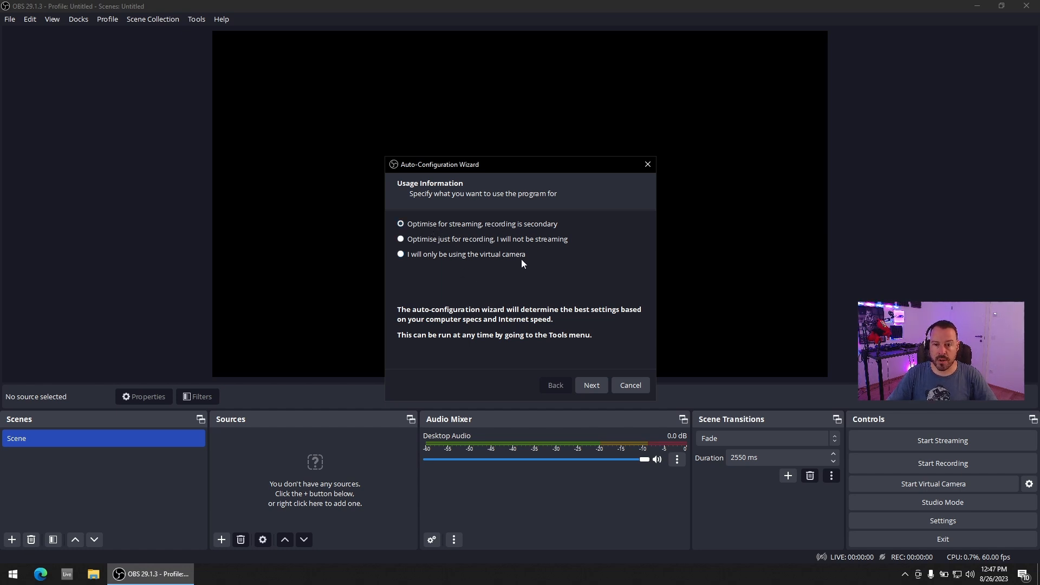
click(591, 386)
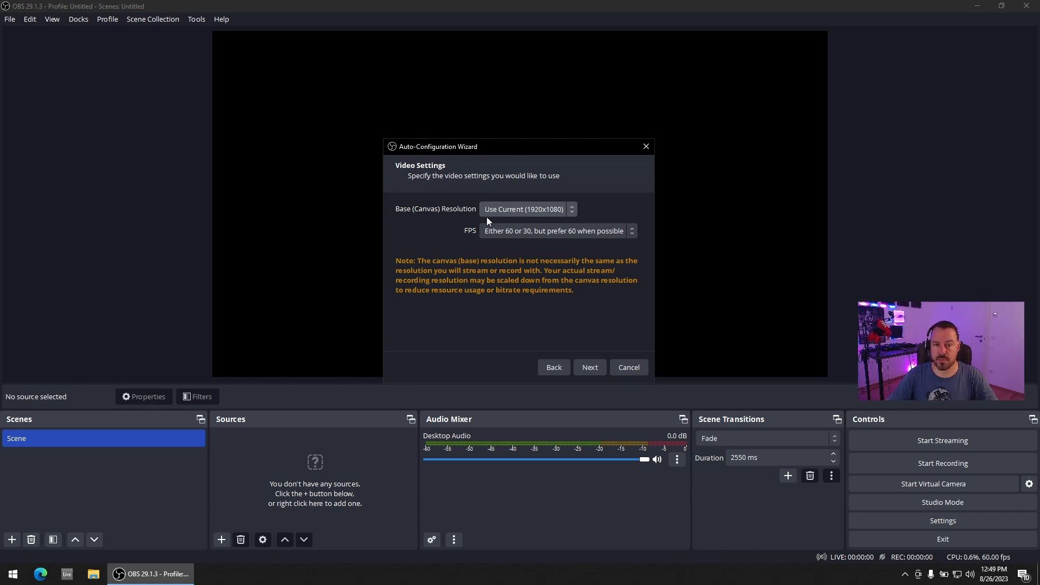
Set the wizard's base canvas resolution to Use Current (1920x1080) and FPS to either 60 or 30, preferring 60, and continue
drag(506, 153, 129, 328)
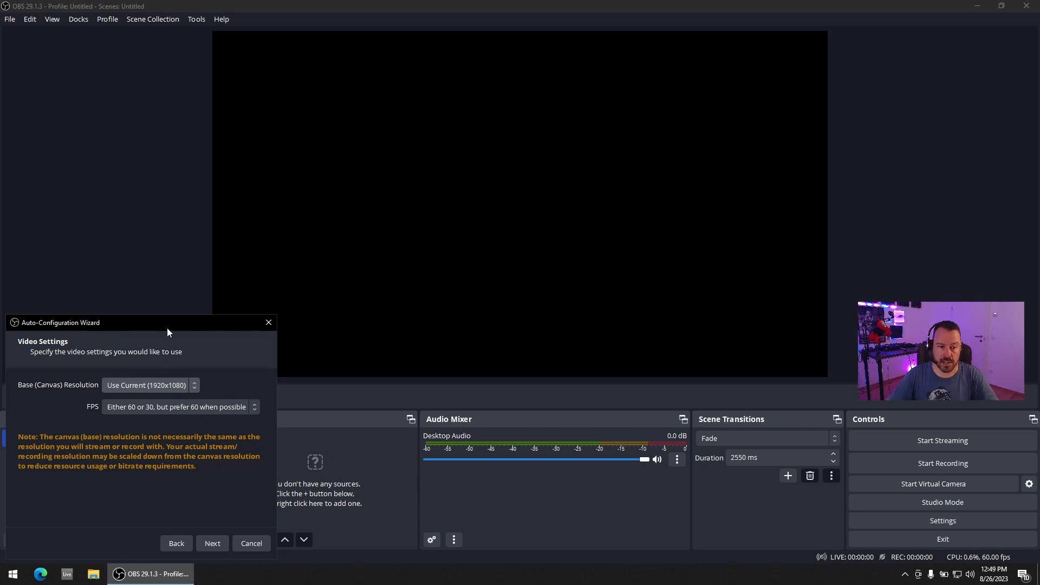
drag(167, 328, 573, 125)
click(592, 189)
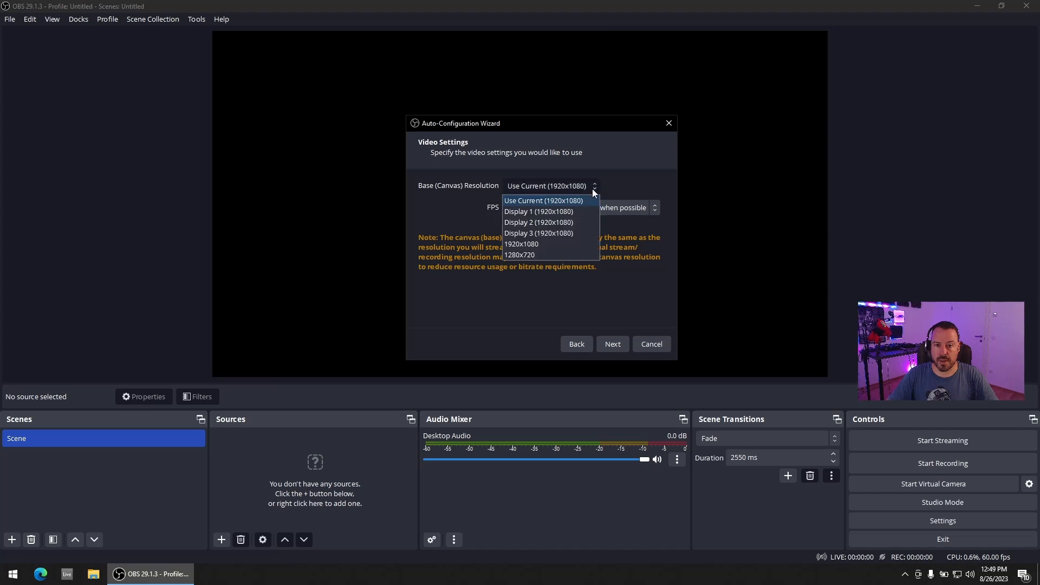
click(545, 244)
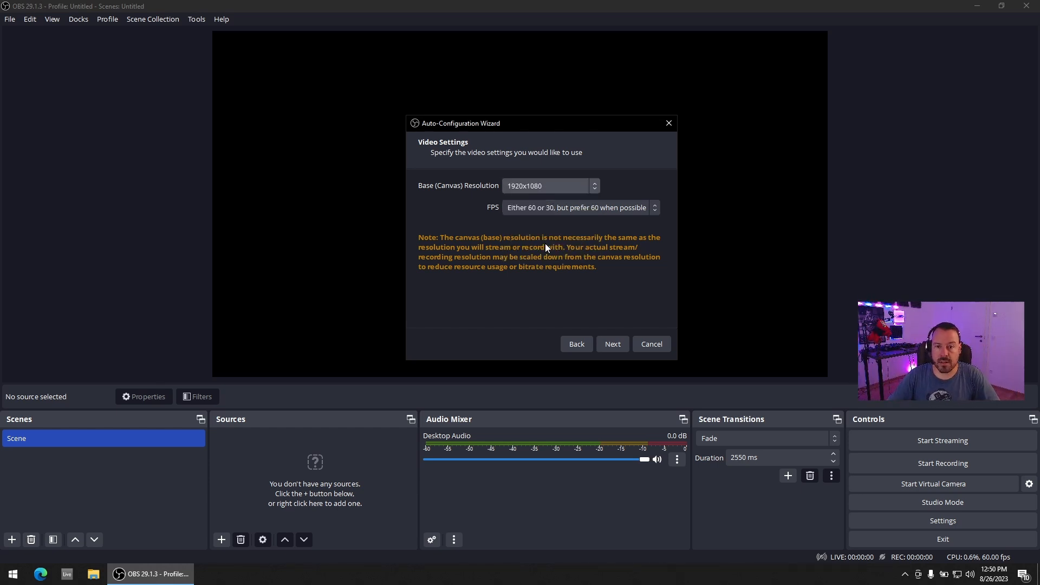
click(553, 185)
click(551, 199)
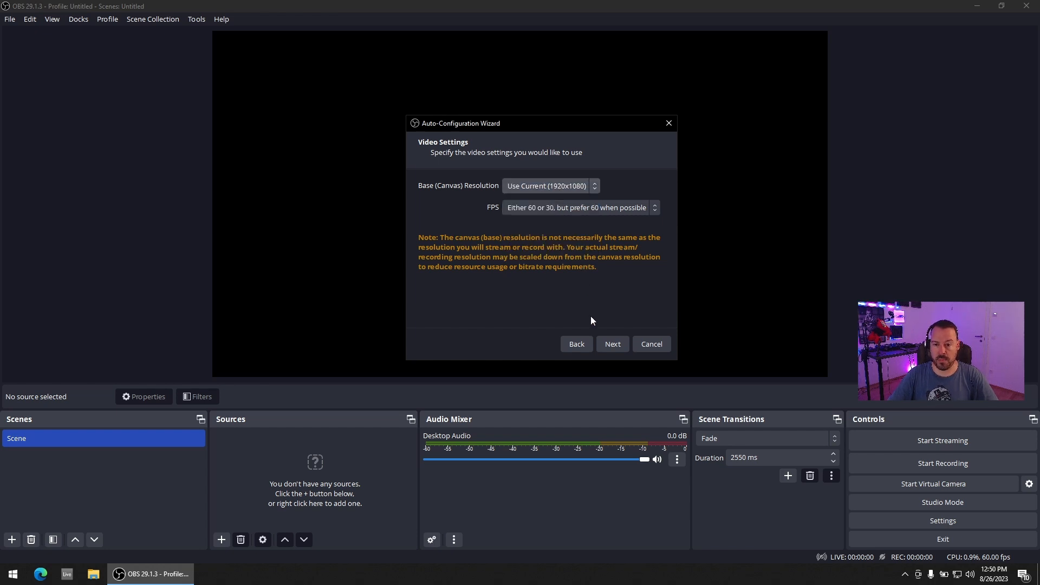
click(518, 210)
click(582, 222)
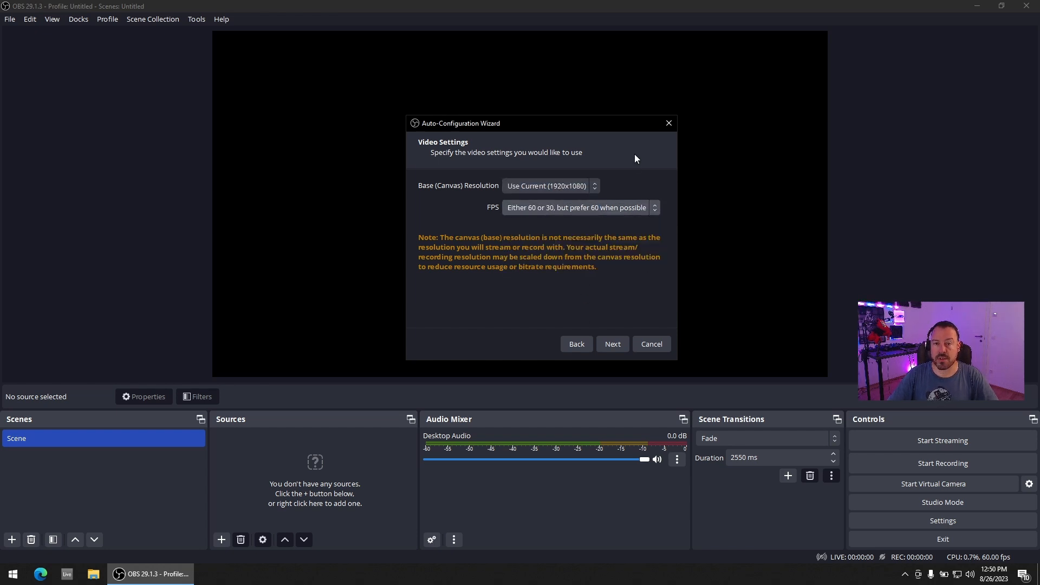
click(613, 344)
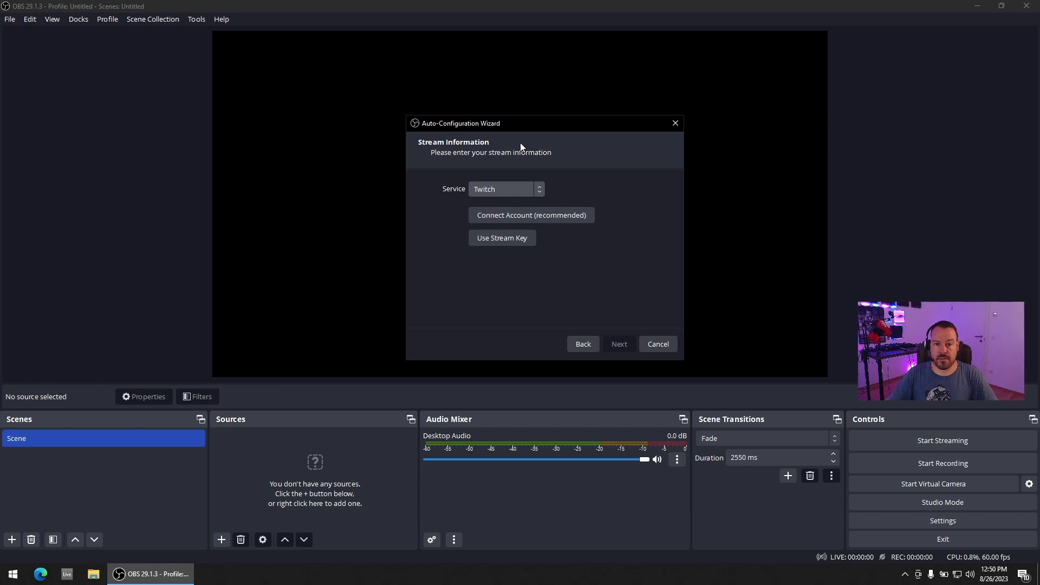
Connect the Twitch account with hardware encoding and the bandwidth test enabled, and apply the wizard's recommended settings
click(535, 191)
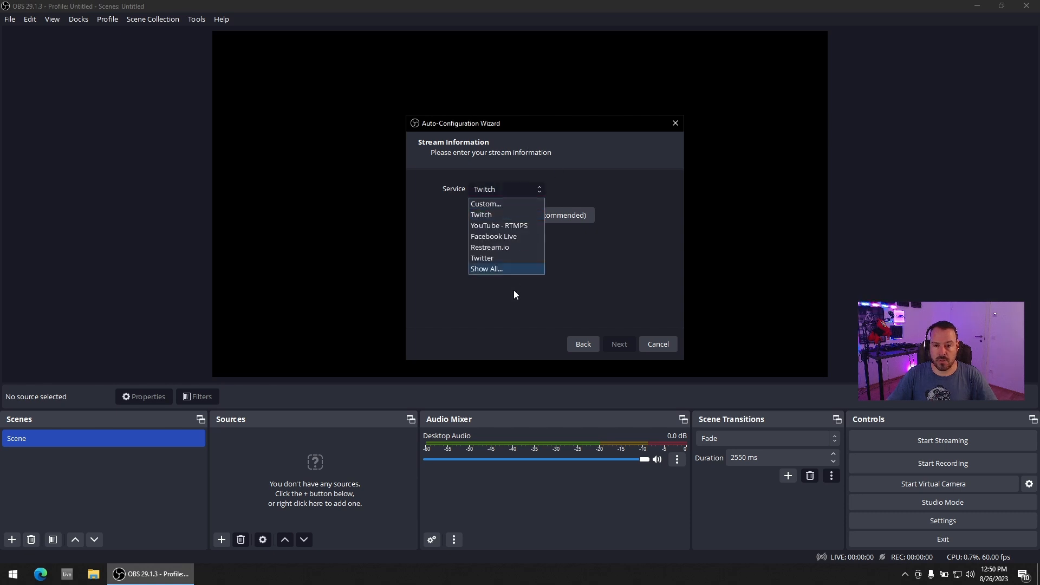
click(637, 269)
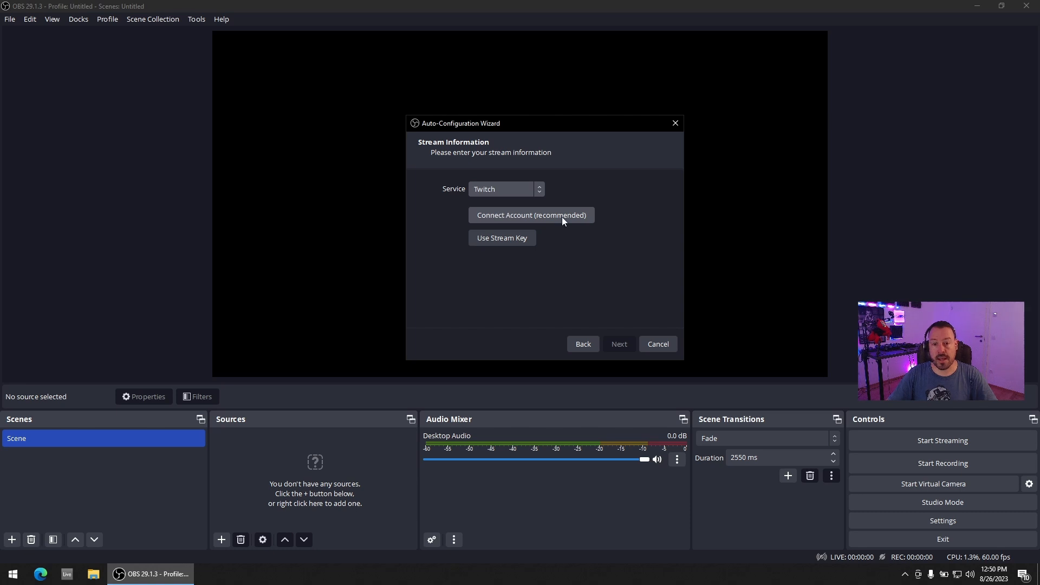
click(518, 217)
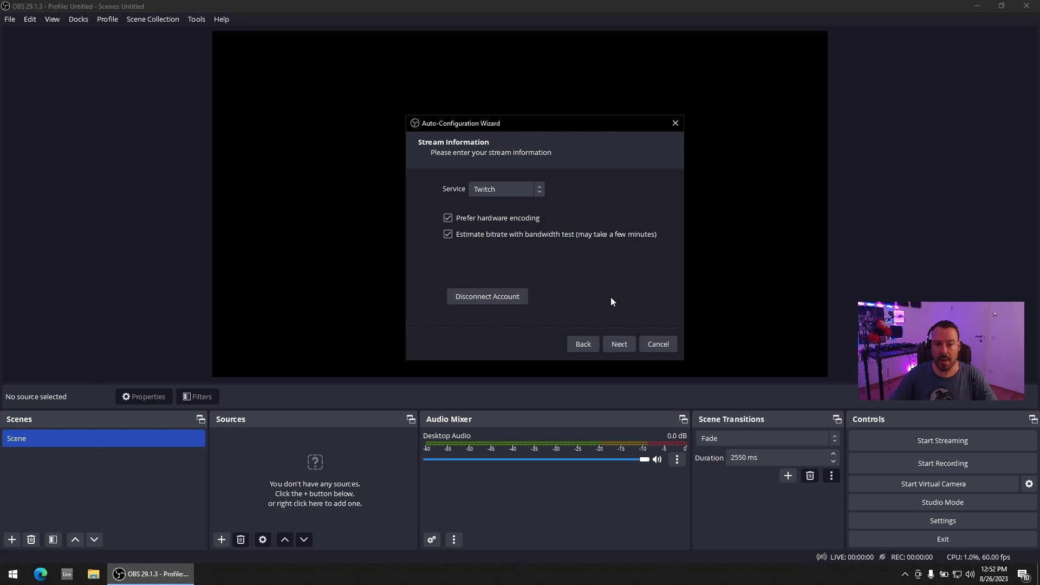
click(618, 344)
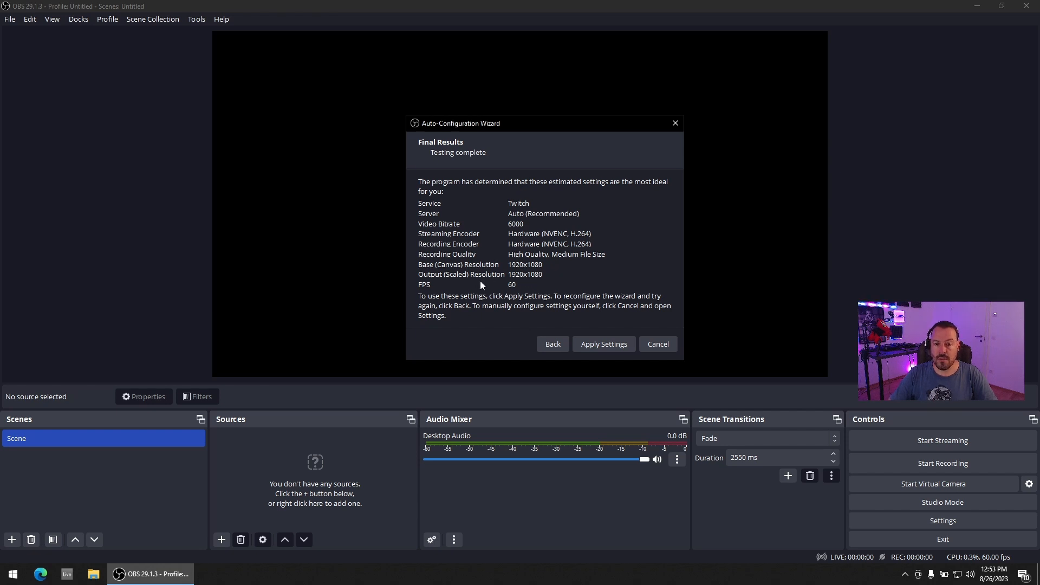
click(602, 342)
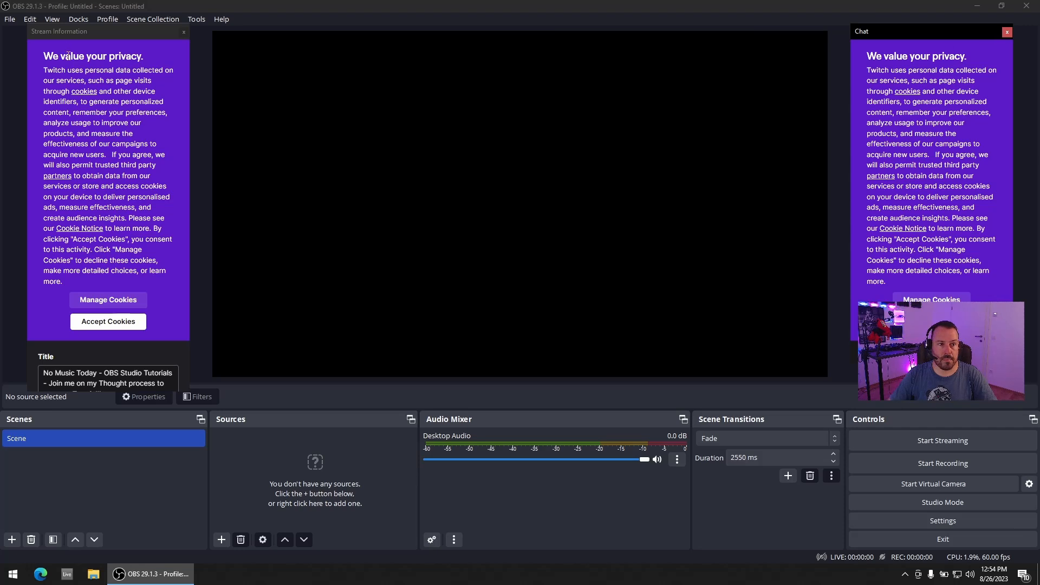
Close the floating Stream Information and Chat docks and dismiss their notices
click(183, 32)
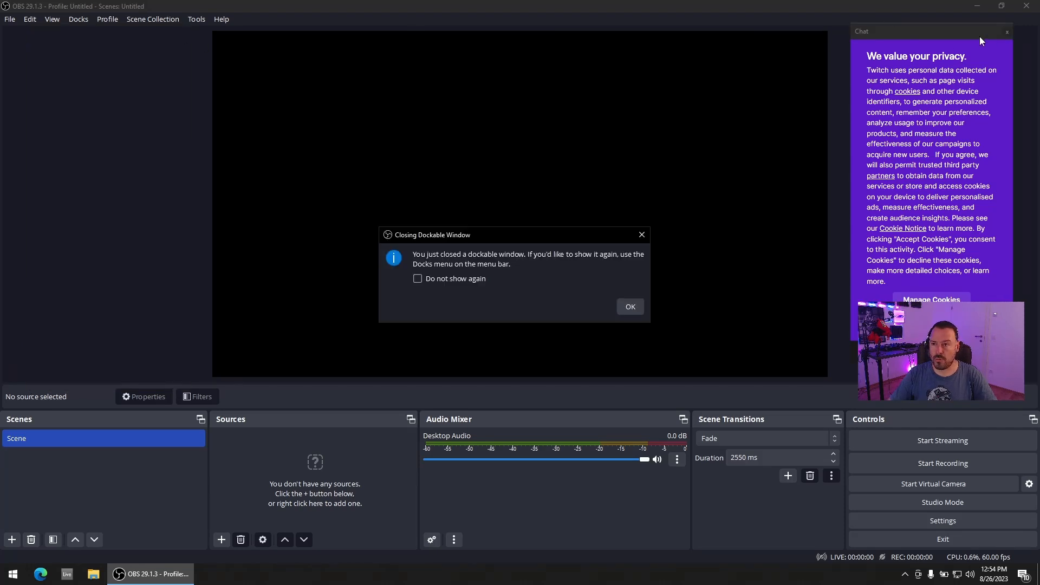
click(624, 311)
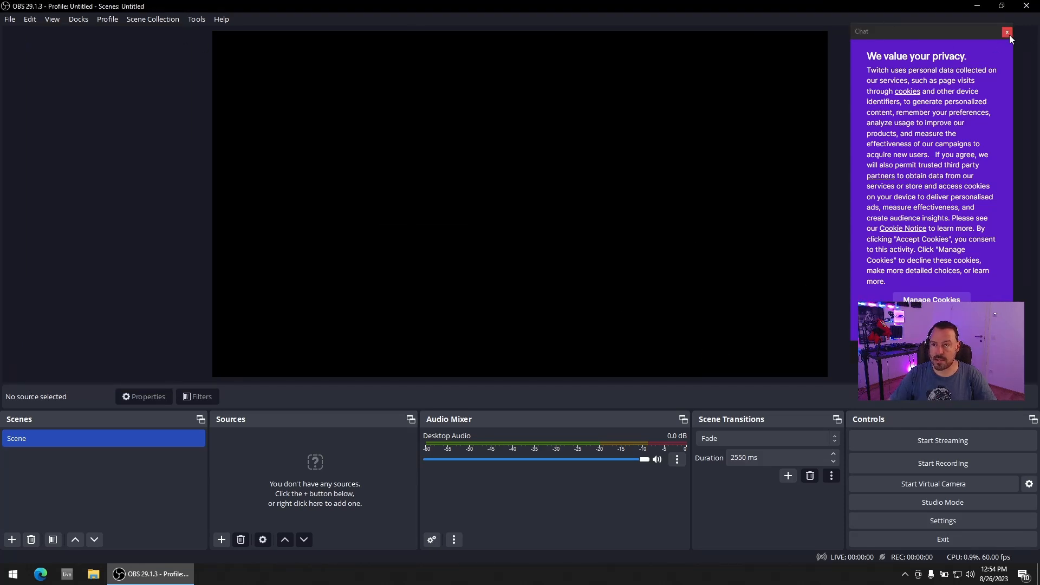
click(1007, 32)
click(626, 308)
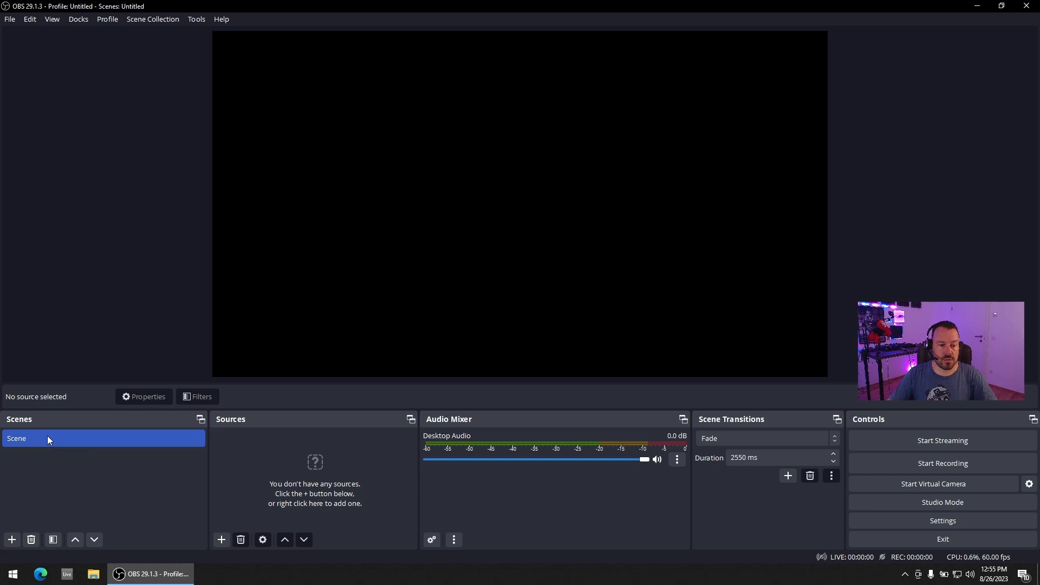
Add a new Video Capture Device source named "Logitech C310" to the existing scene
click(47, 439)
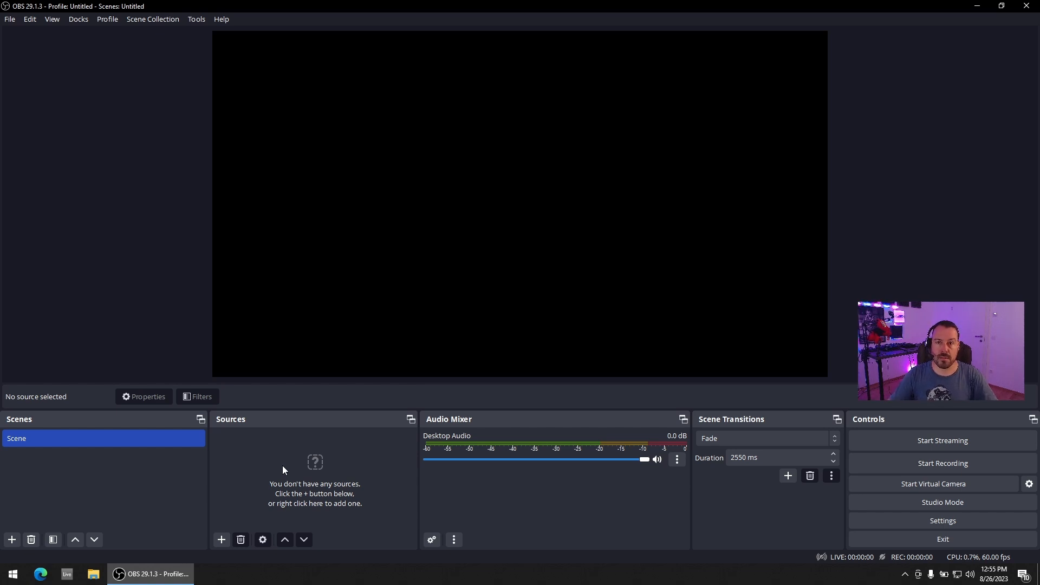
click(222, 540)
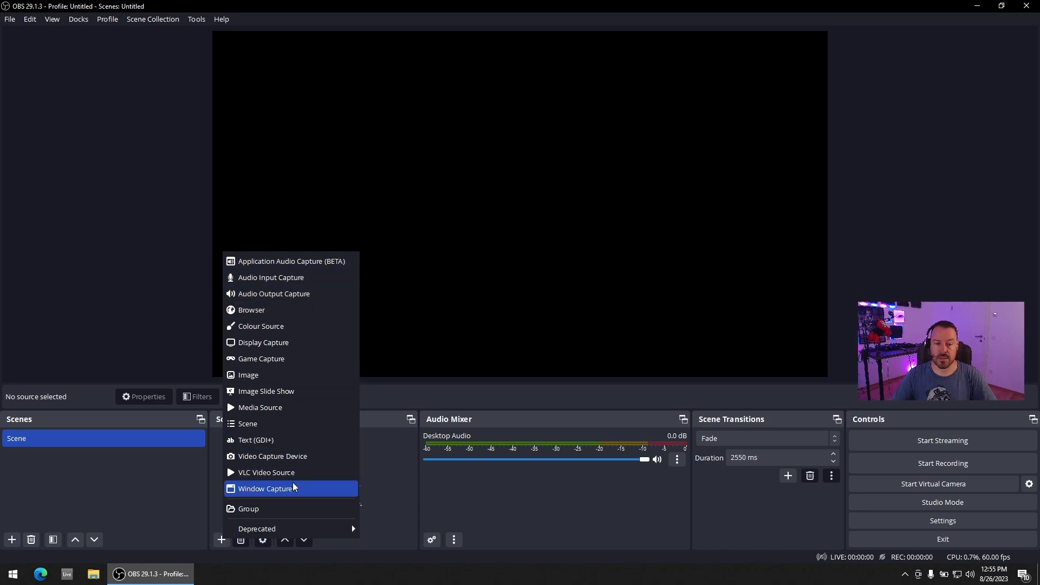
click(281, 457)
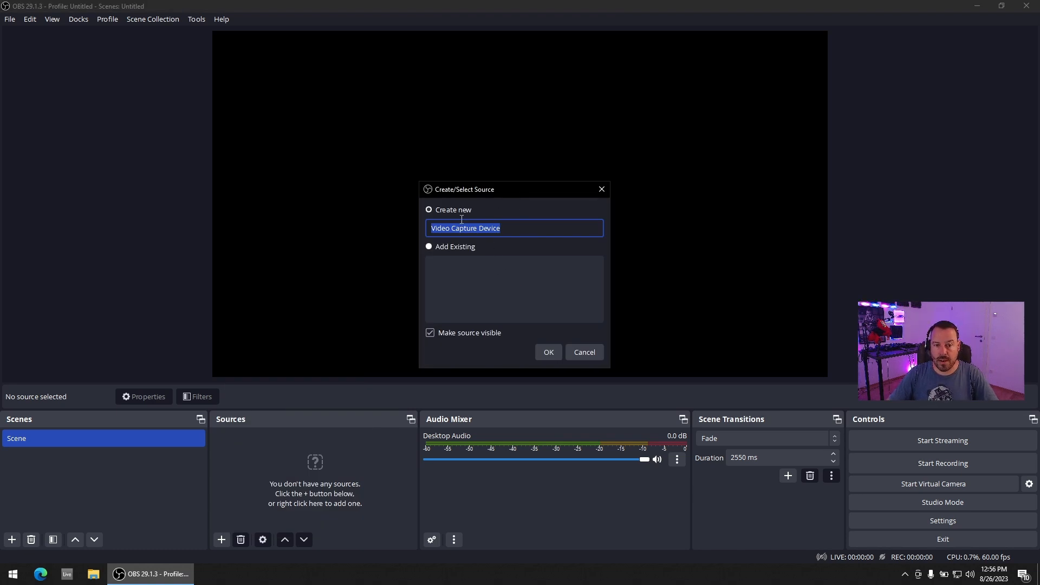
click(495, 223)
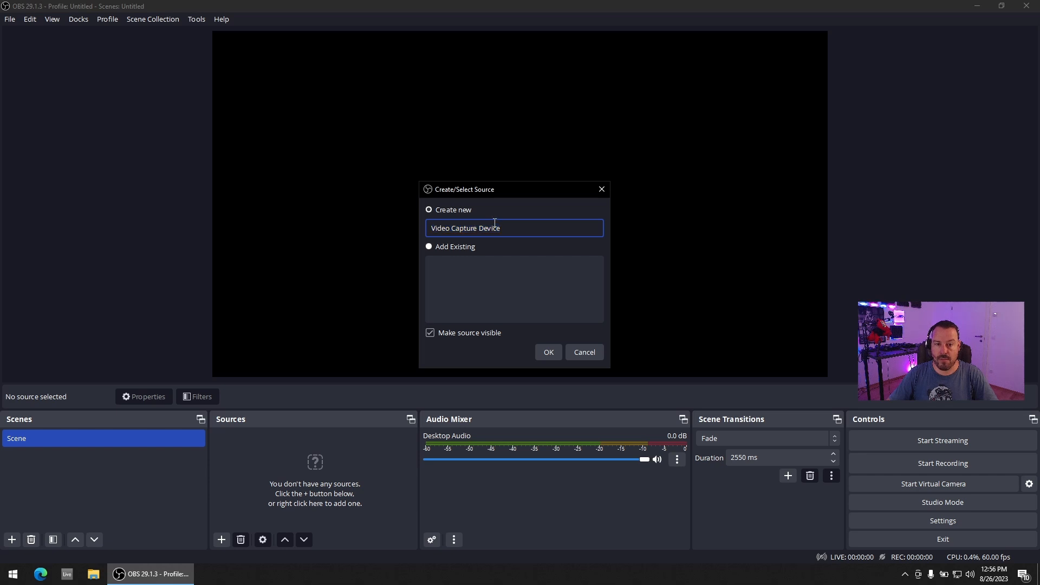
drag(534, 227, 381, 235)
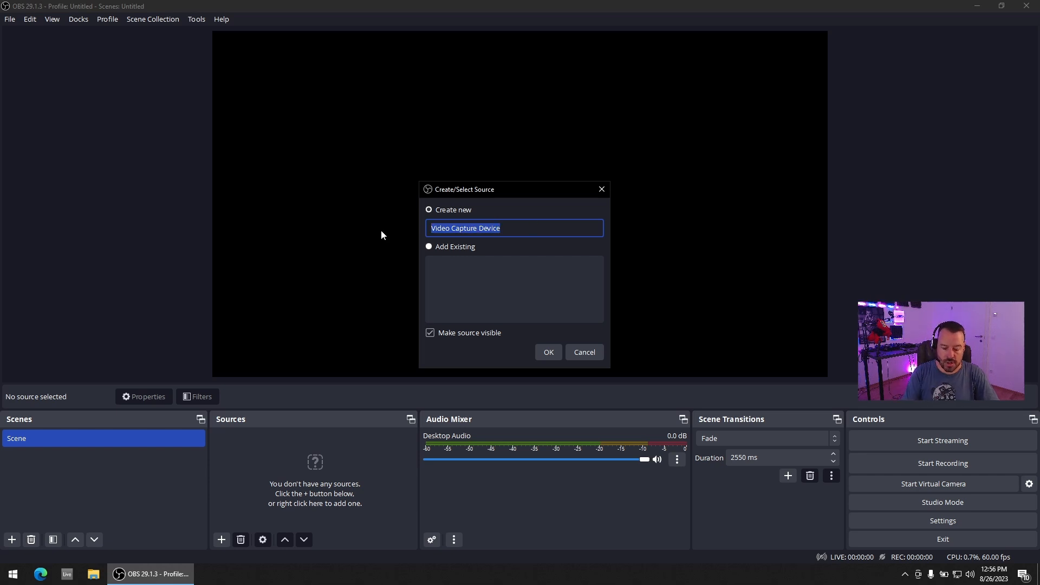
text(Logitech C310)
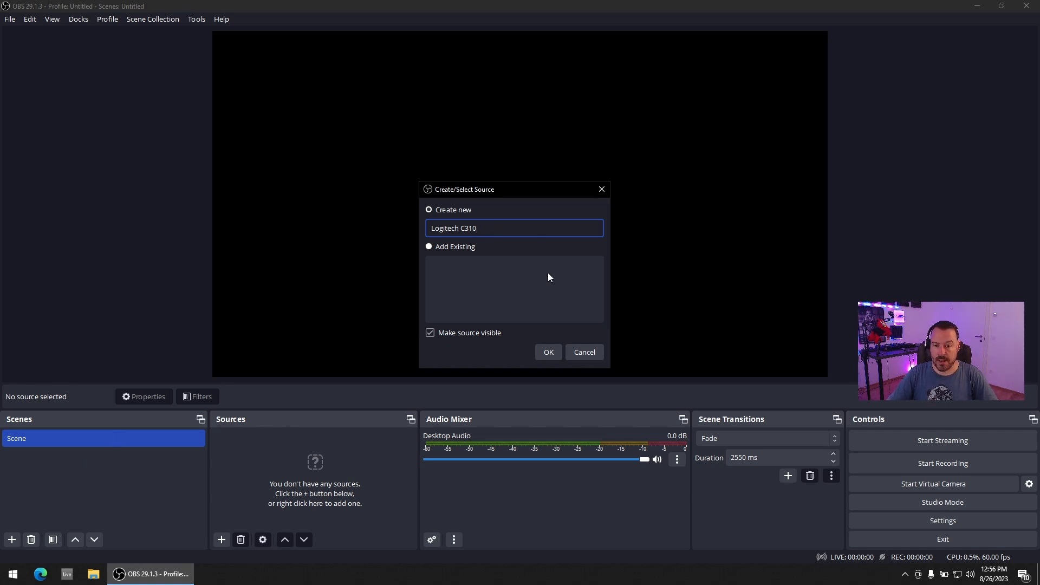
click(546, 353)
Choose Logi C310 HD WebCam as the source's device and move its properties window clear of the preview
click(498, 288)
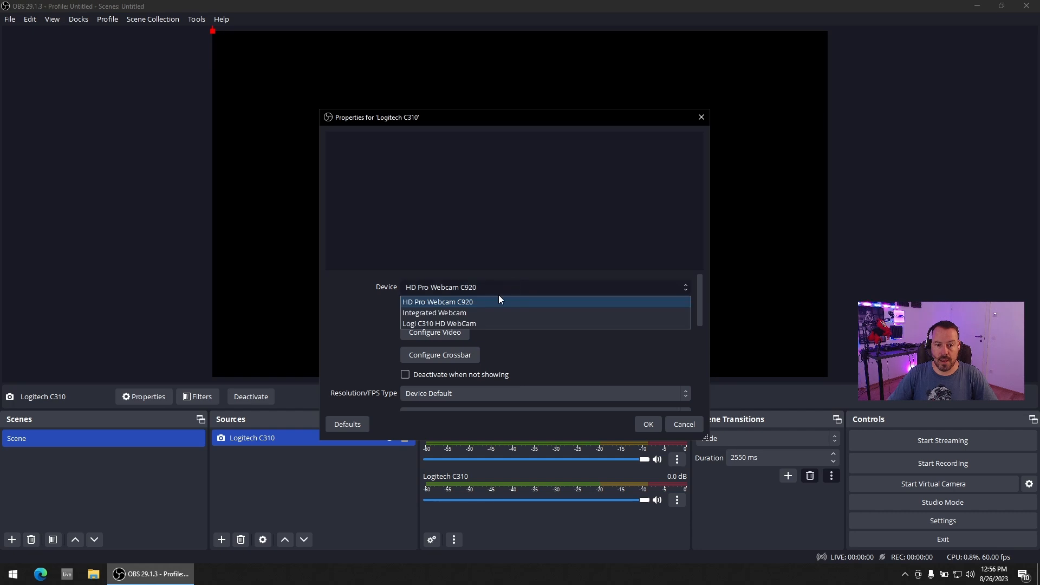
click(476, 324)
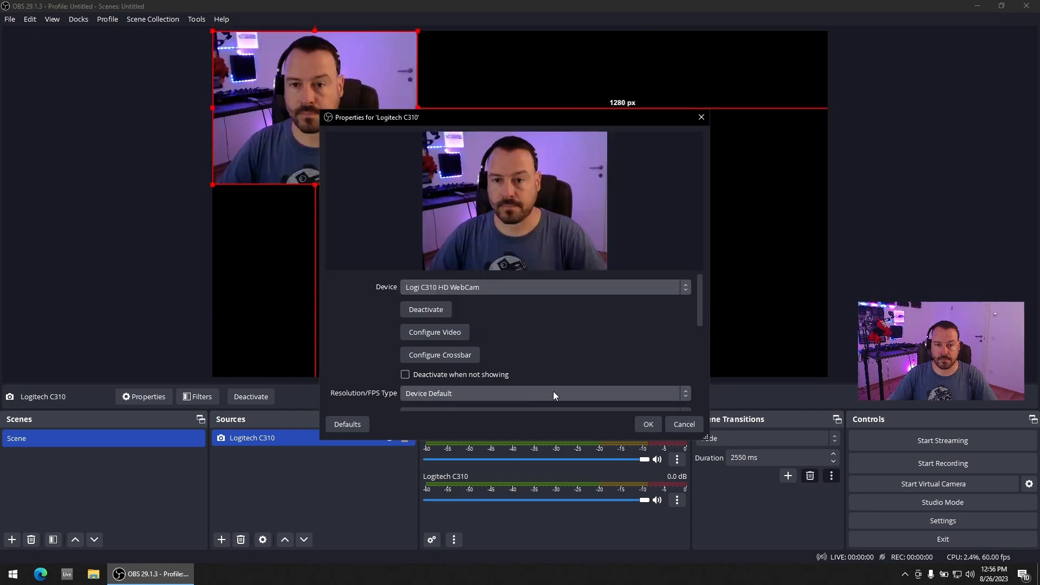
drag(537, 117, 782, 162)
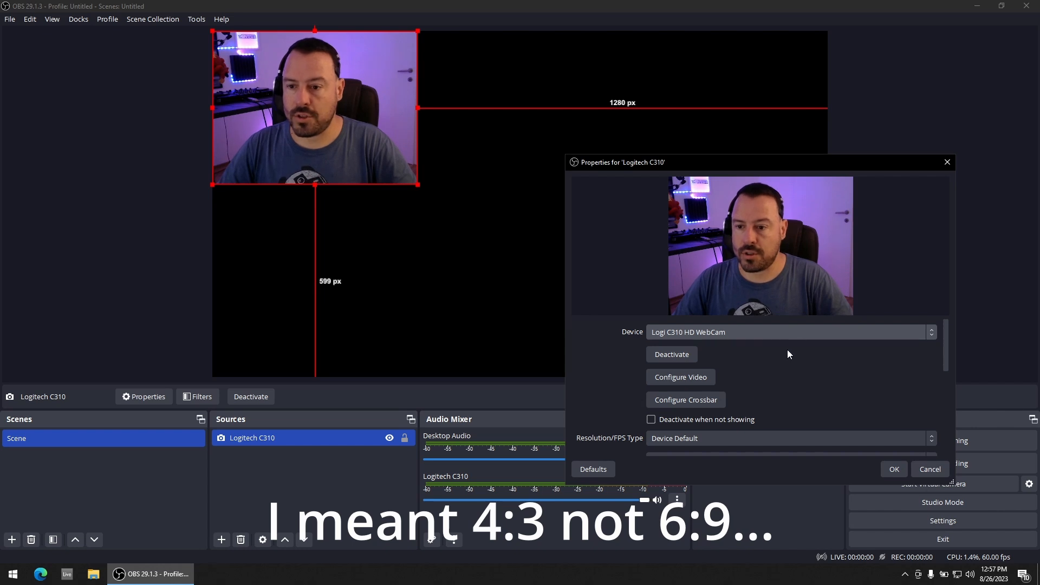
Give the webcam source a custom 1280x720 resolution, keep FPS on Match Output FPS, and confirm the properties
scroll(788, 358, down, 2)
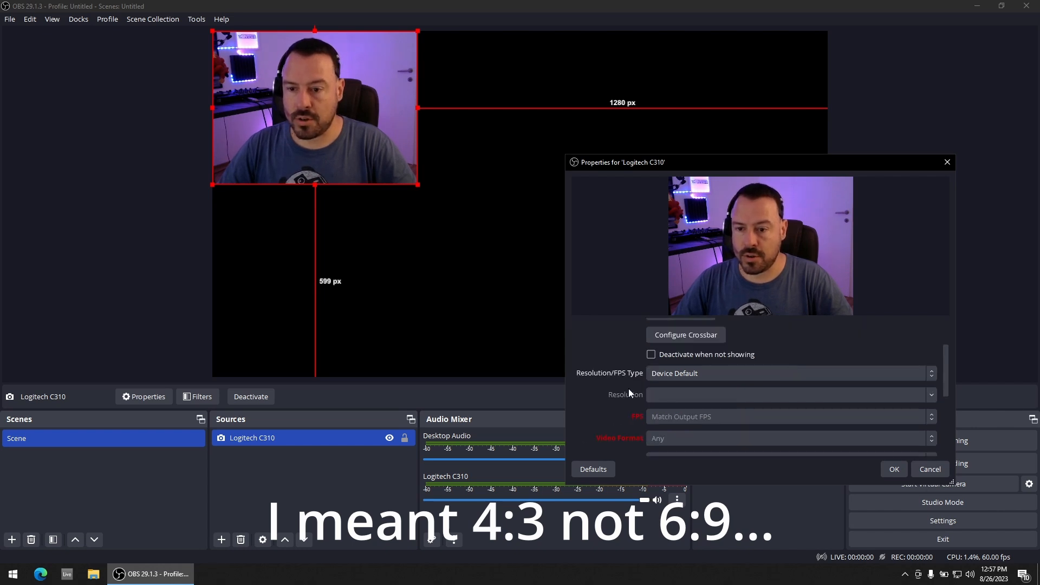
click(732, 374)
click(704, 399)
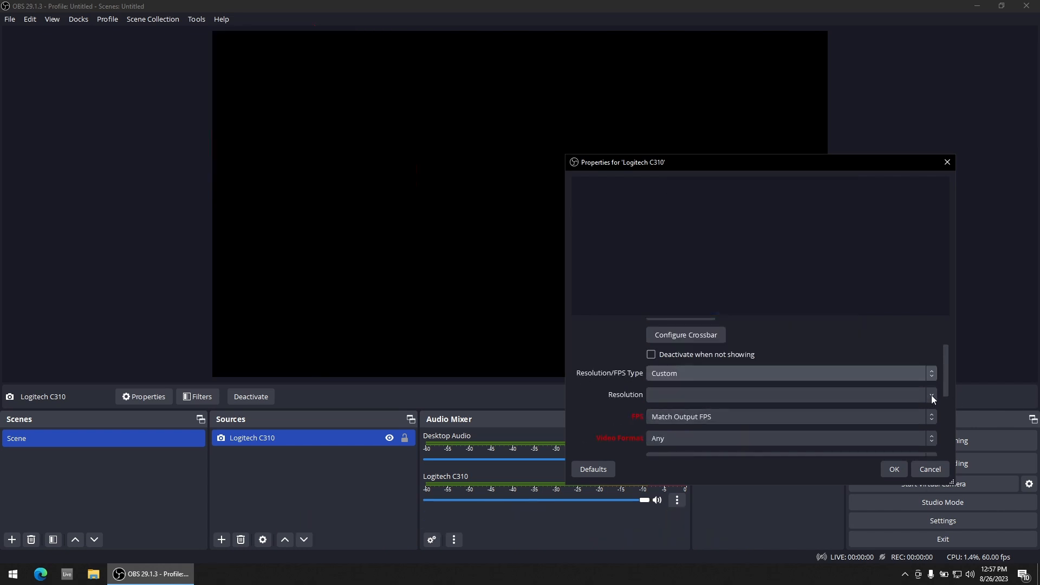
click(934, 398)
click(740, 207)
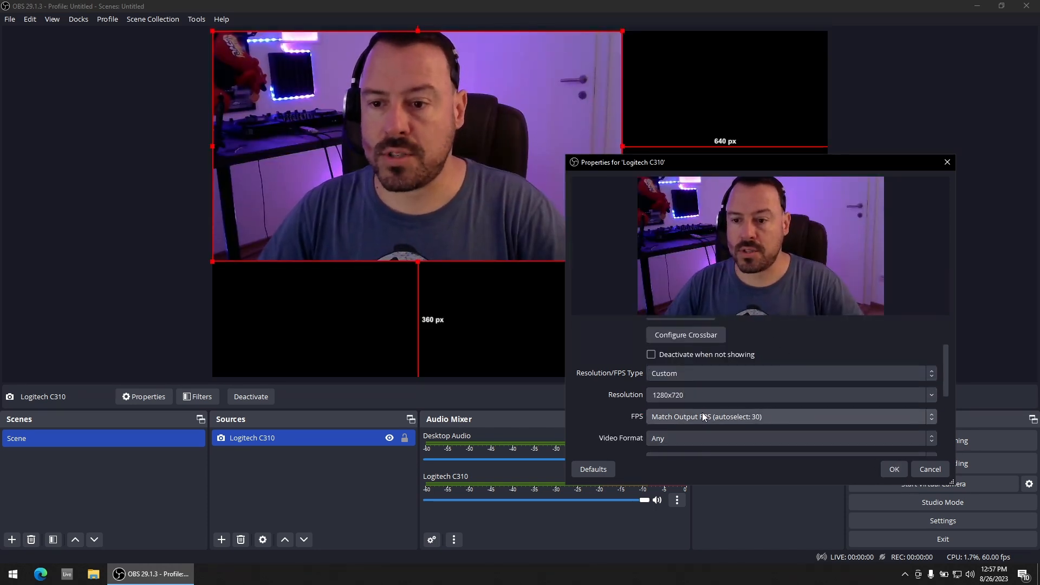
click(725, 415)
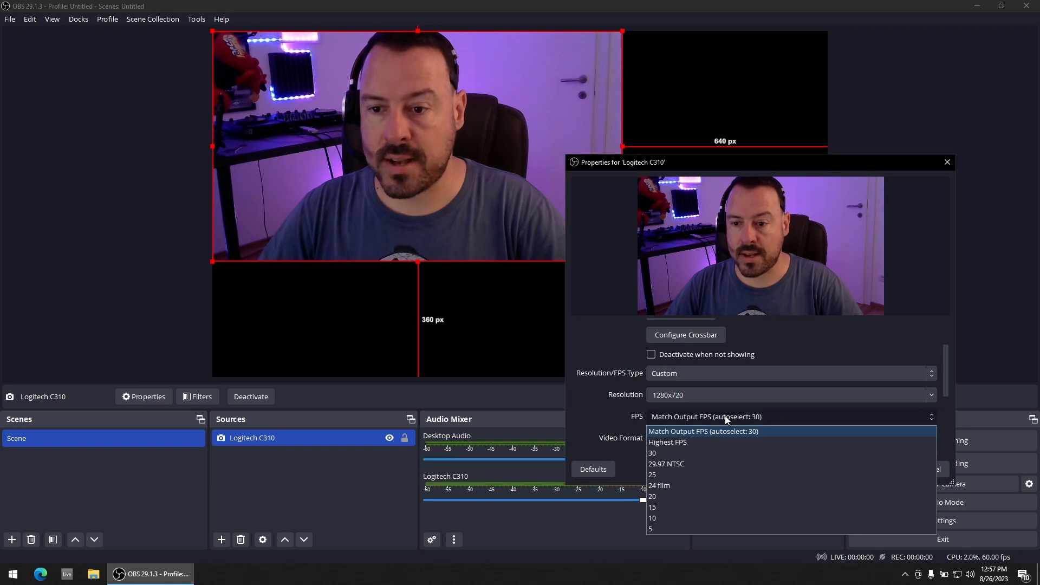
click(725, 415)
click(891, 470)
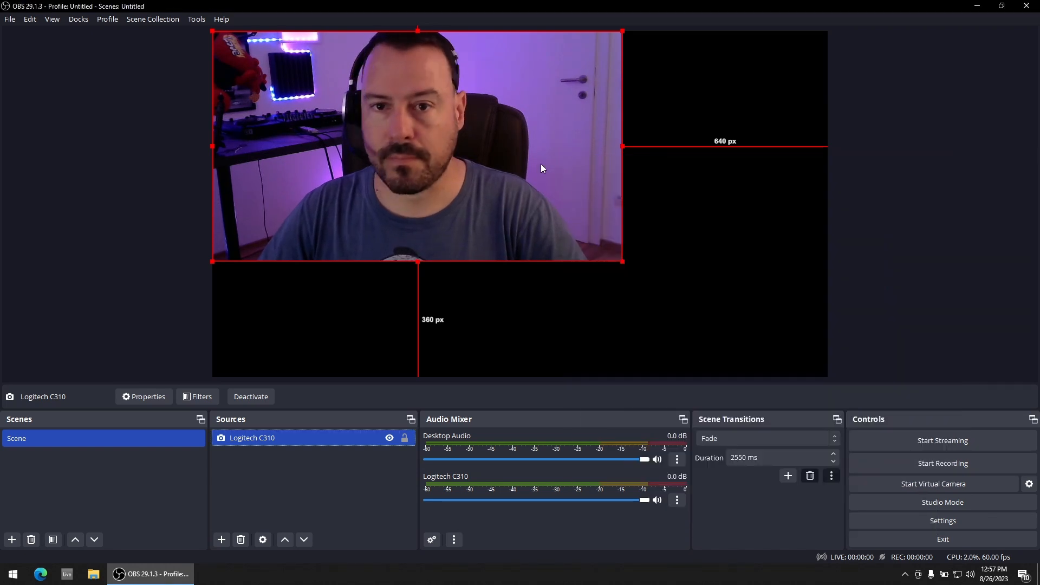
Enlarge the webcam source in the preview so it fills the whole canvas
drag(623, 263, 829, 348)
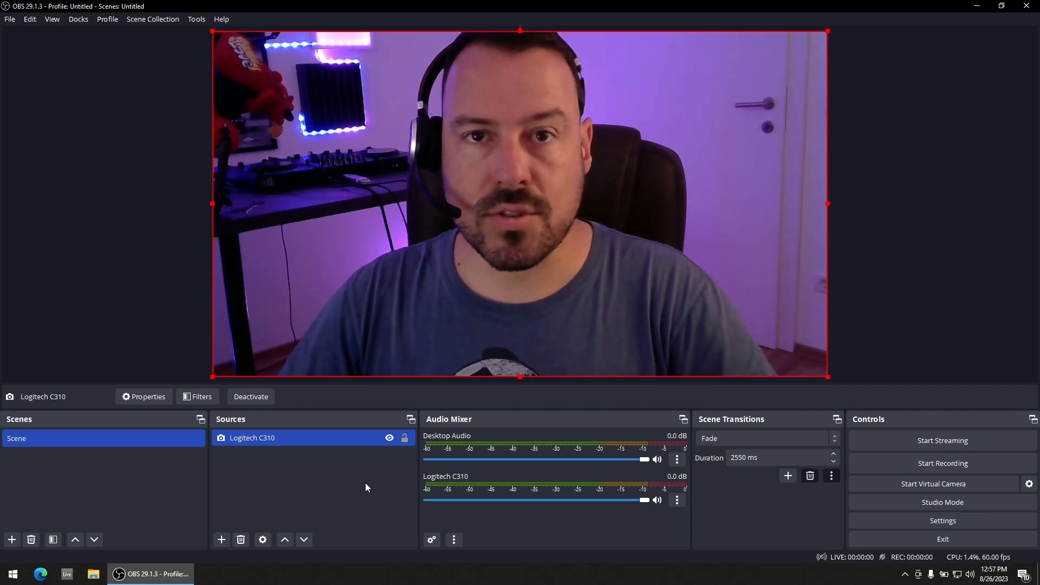
Add a new Image source named "SpaceDJ" to the scene that holds the webcam
click(222, 539)
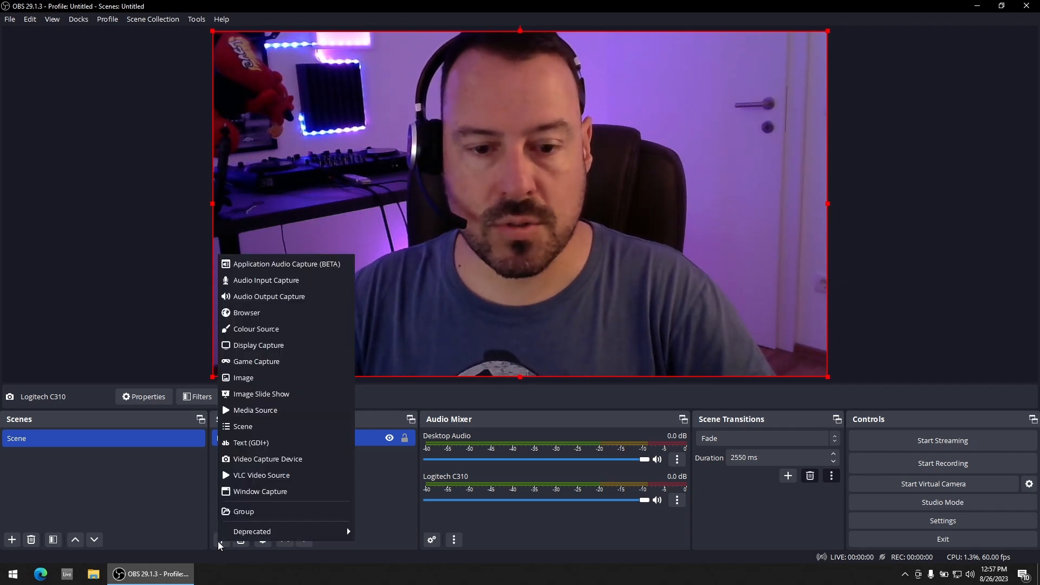
click(262, 385)
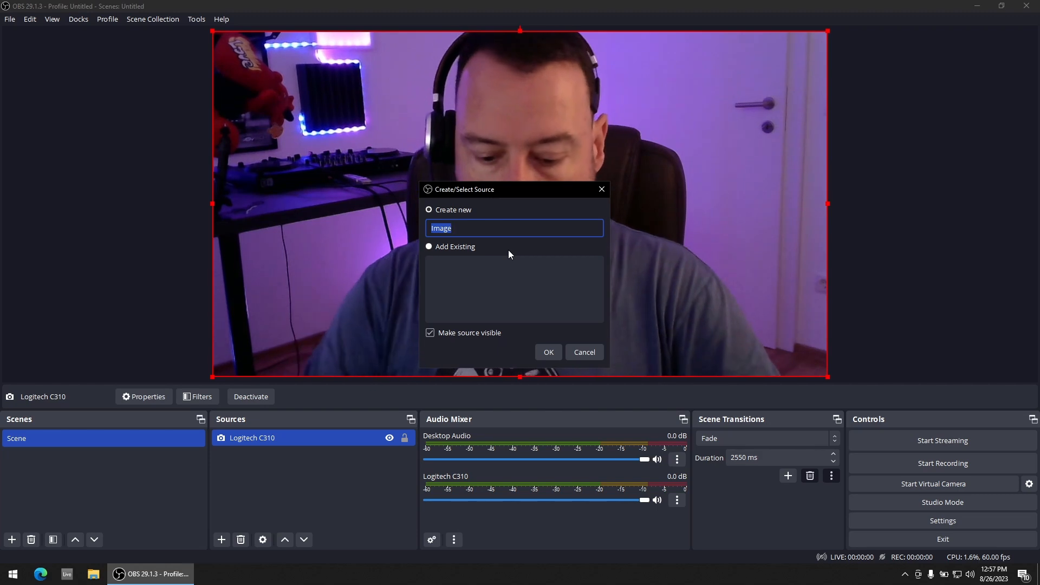
text(Sapce)
key(BackSpace)
key(BackSpace)
key(BackSpace)
key(BackSpace)
text(paceDJ)
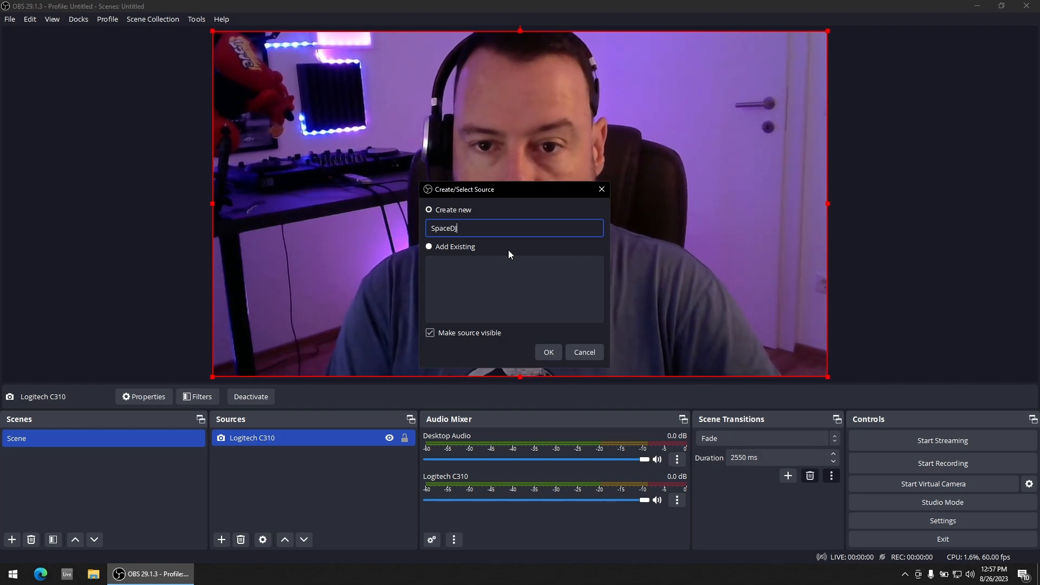
key(Return)
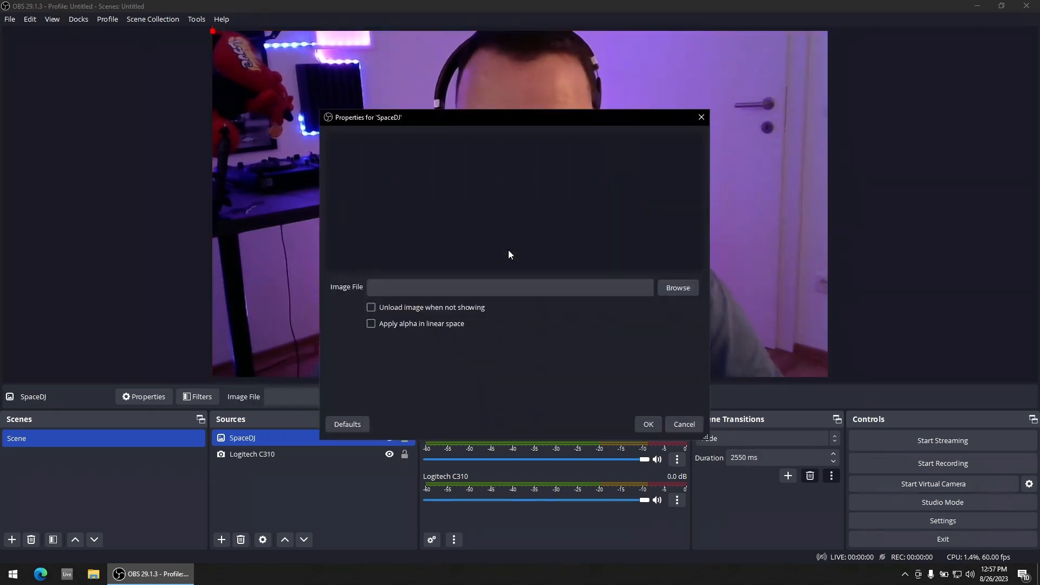
Load DJ_In_Space.jpg from the Streaming folder as the SpaceDJ source's image file and confirm its properties
click(667, 291)
double_click(481, 226)
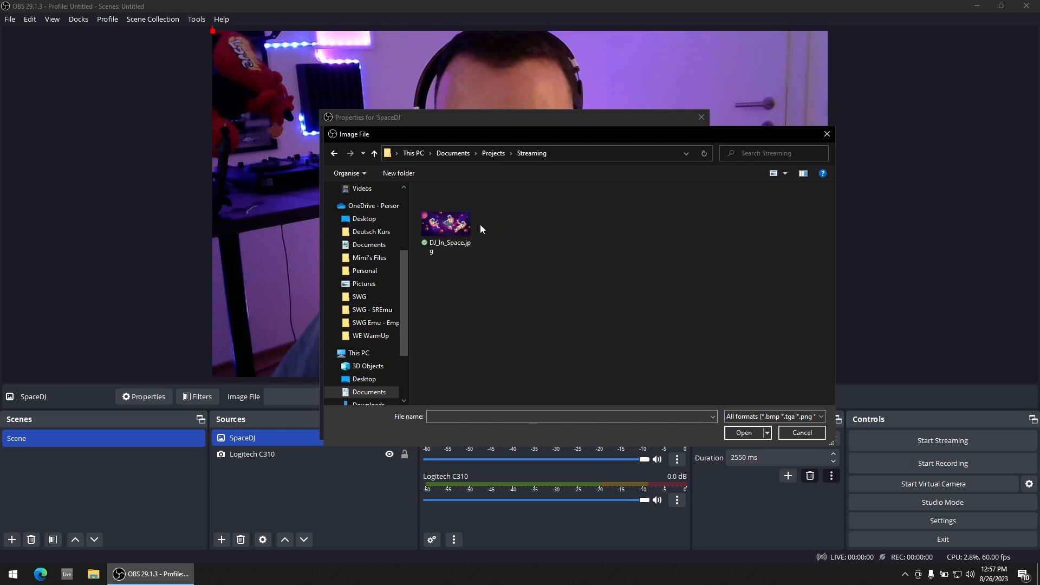
double_click(450, 221)
click(644, 424)
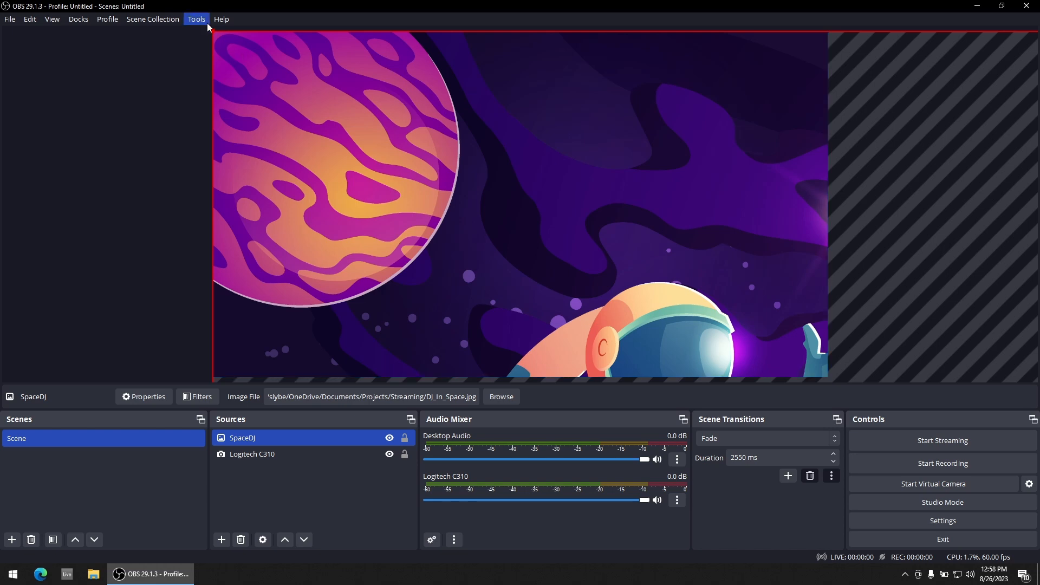
Scale the SpaceDJ image down to the canvas height and position it so it covers the whole canvas
drag(213, 30, 947, 332)
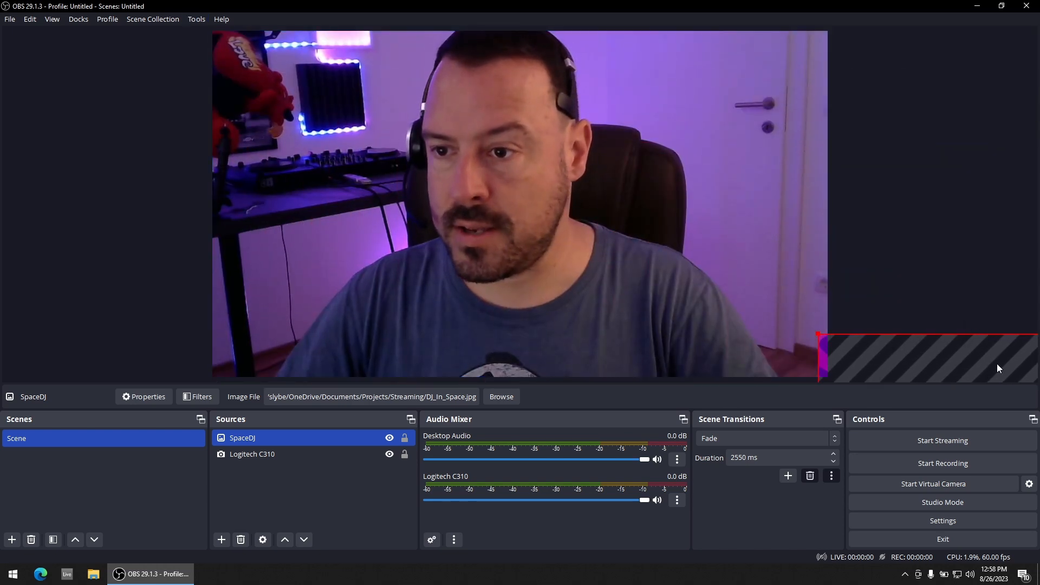
drag(998, 363, 409, 87)
drag(230, 56, 455, 157)
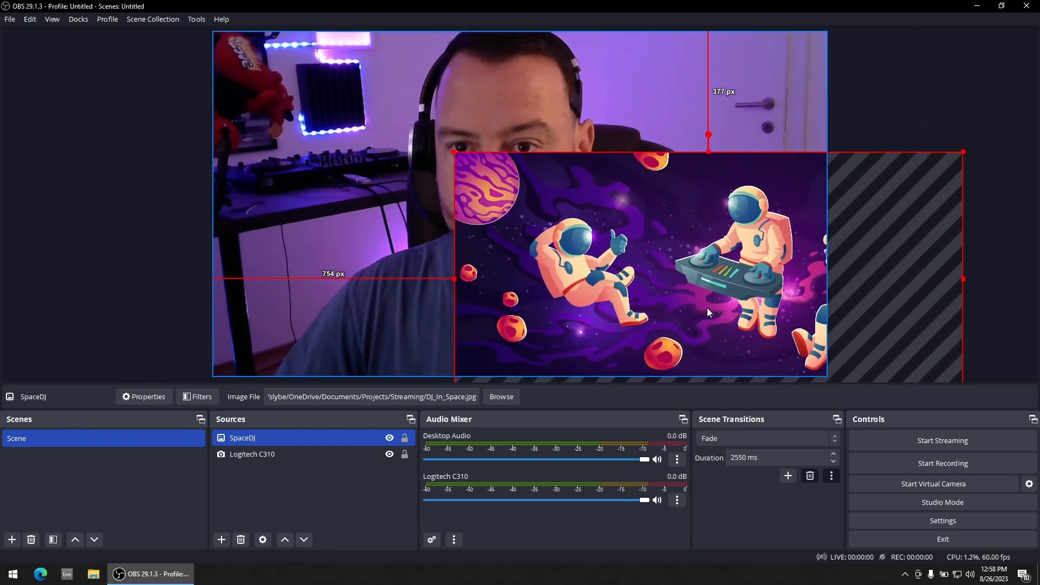
drag(707, 307, 470, 188)
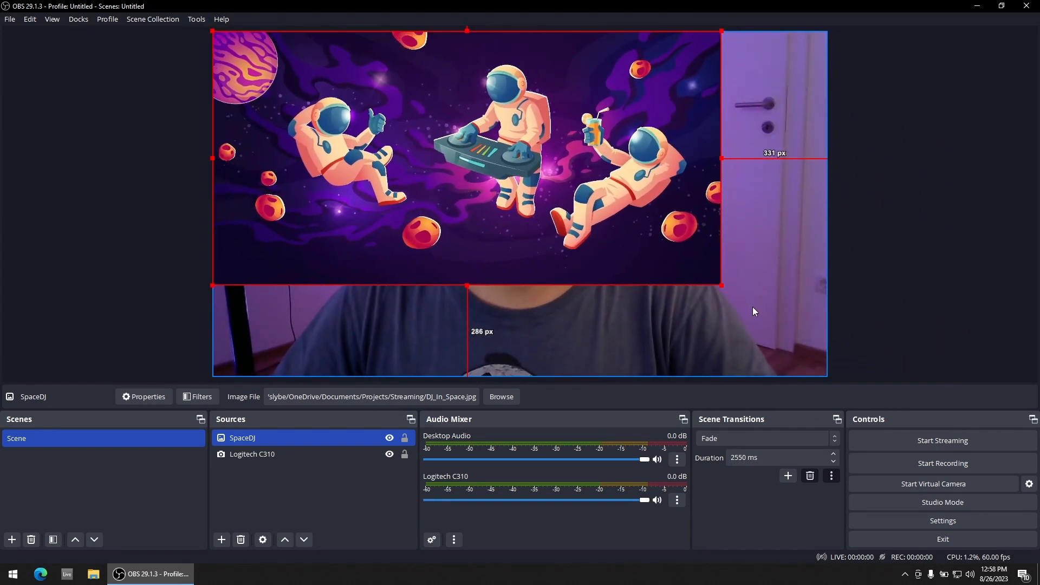
drag(722, 286, 904, 376)
drag(628, 246, 568, 246)
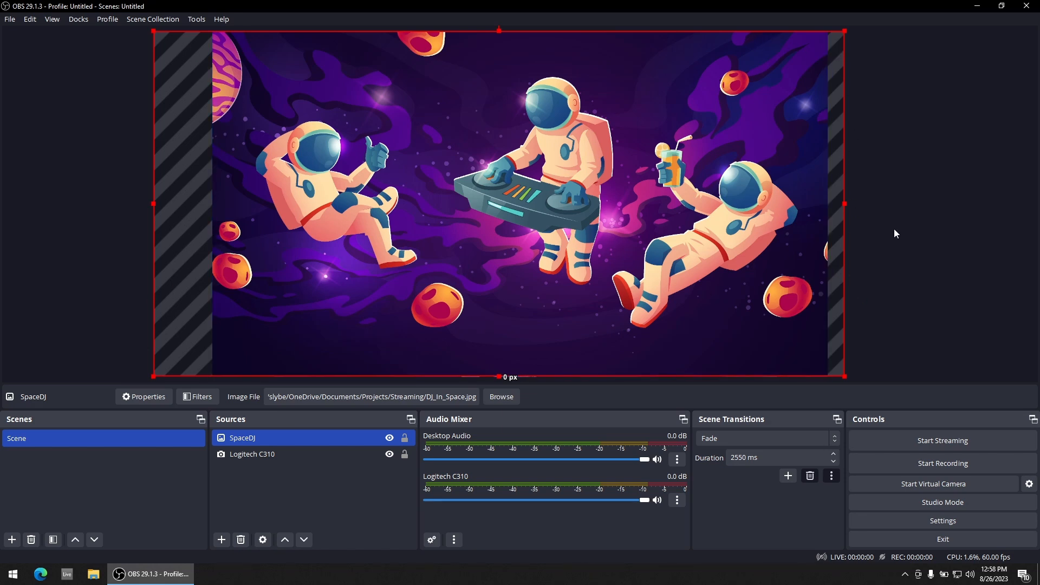
click(912, 218)
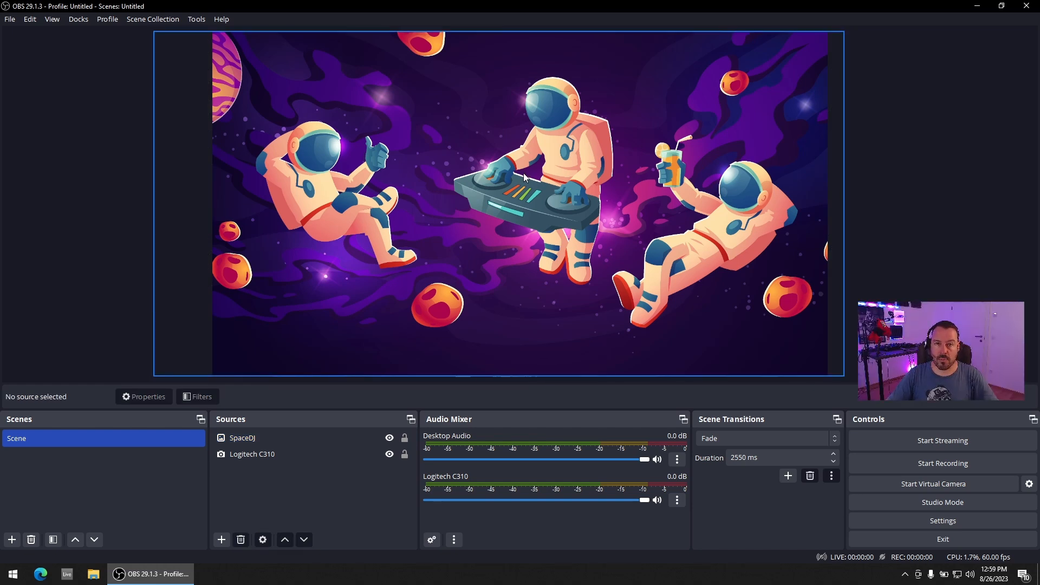
Move the Logitech C310 source above SpaceDJ in the source order so the webcam shows in front
click(313, 454)
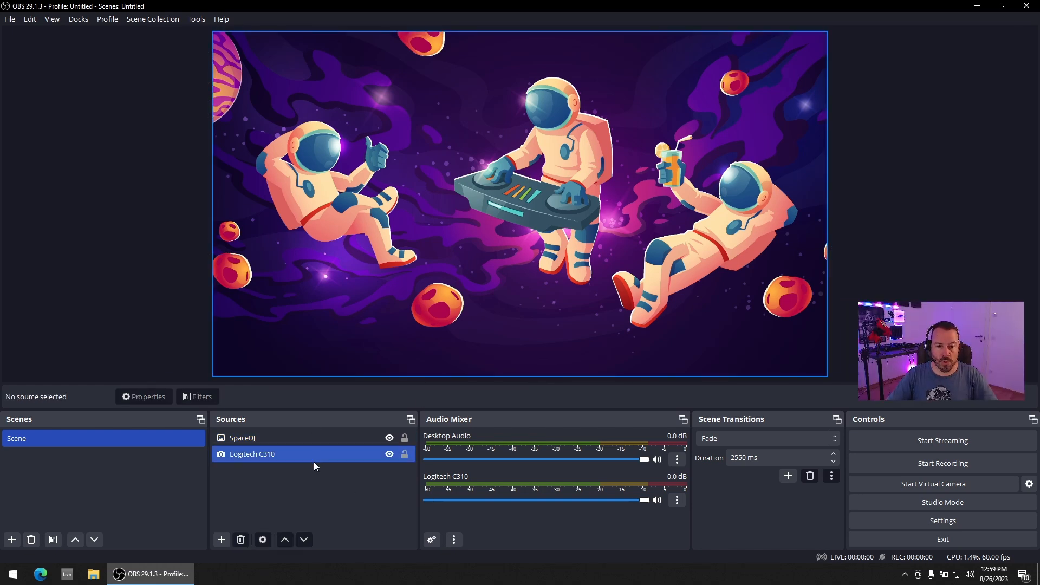
click(320, 437)
click(314, 453)
click(304, 440)
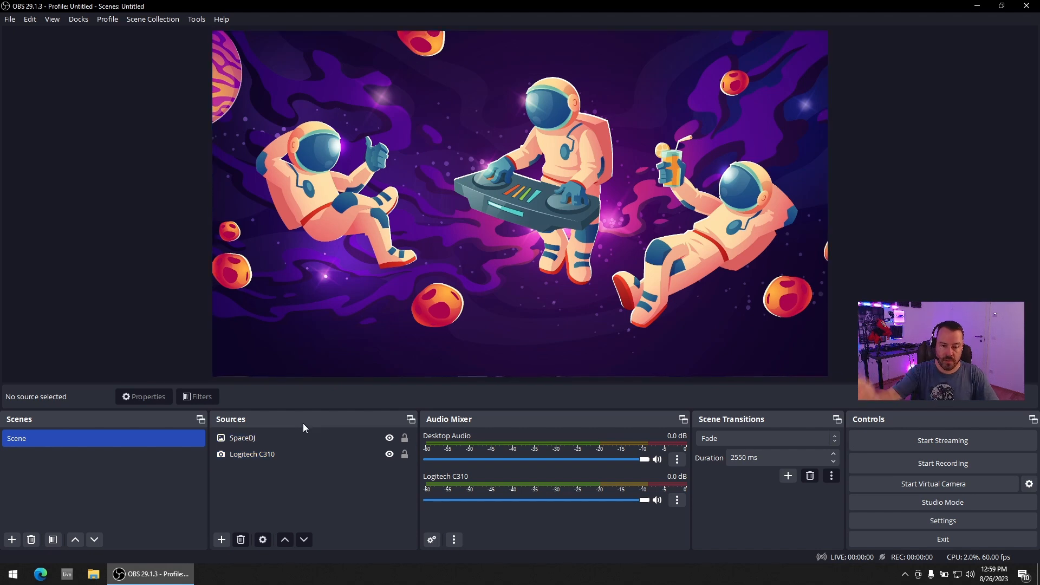
click(306, 454)
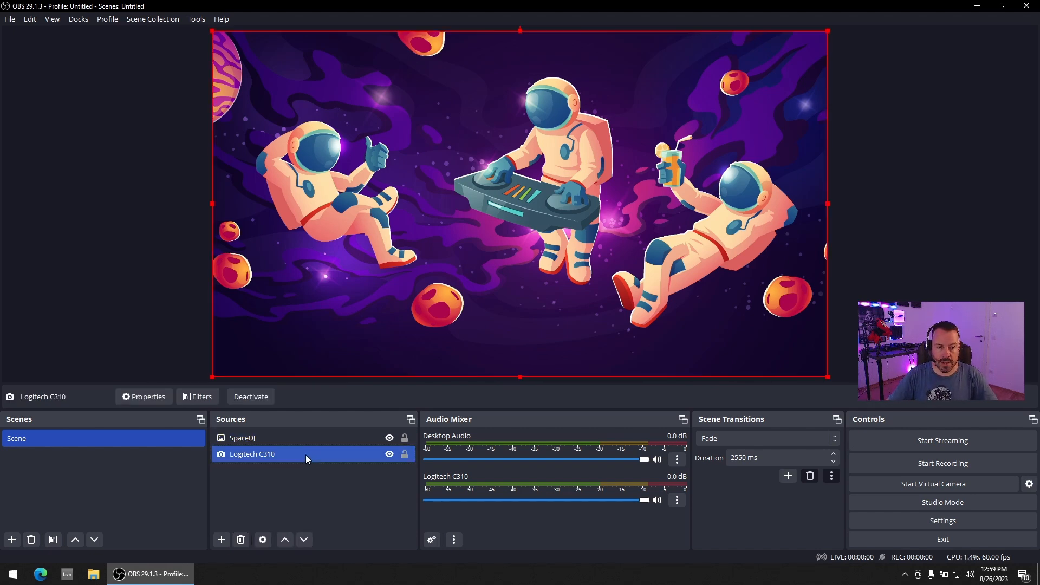
click(284, 540)
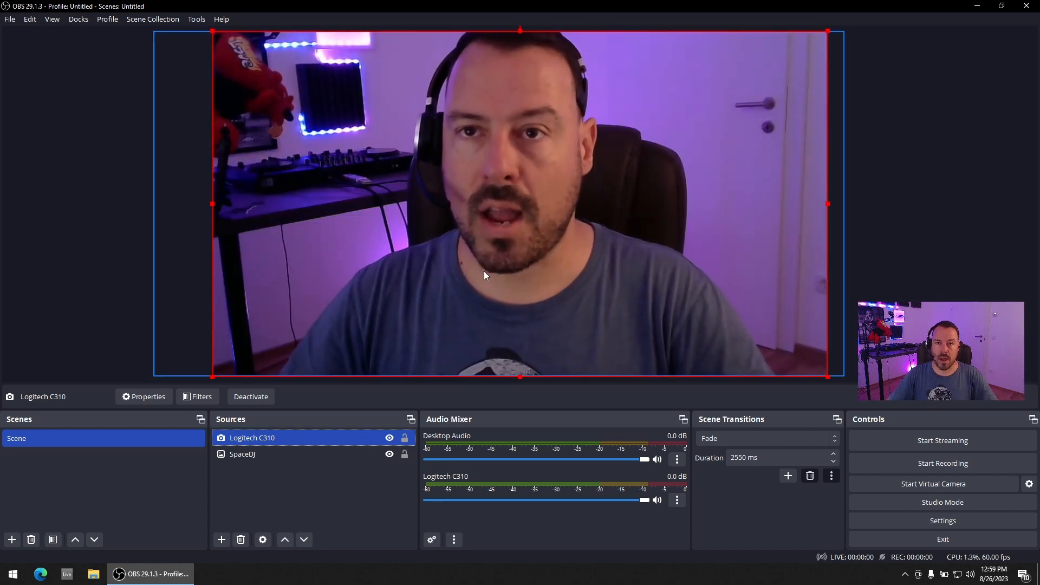
click(349, 502)
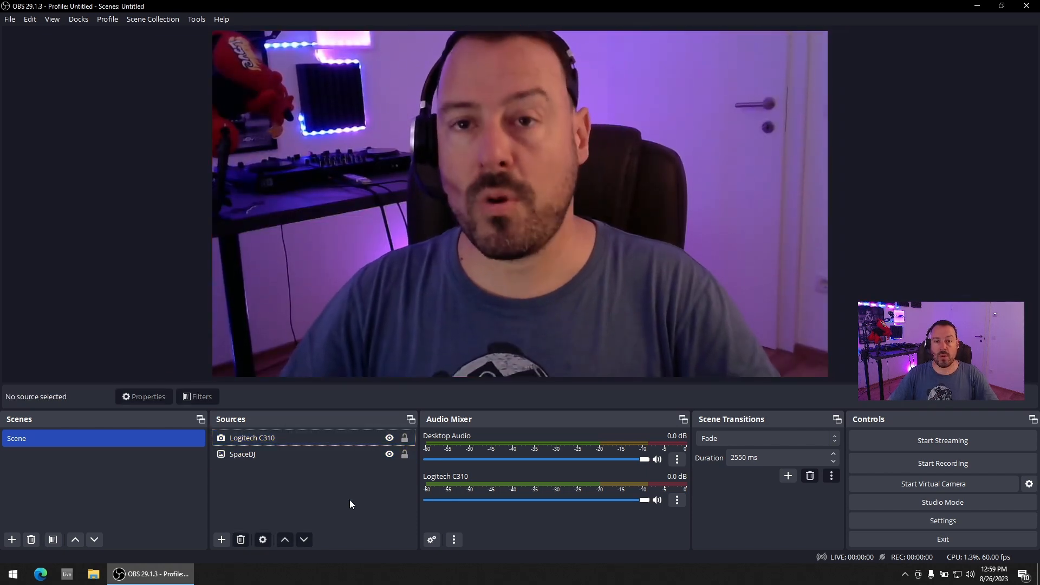
Shrink the webcam and place it in the canvas's lower-right corner, about 63 px from the right edge and 98 px from the bottom
click(300, 438)
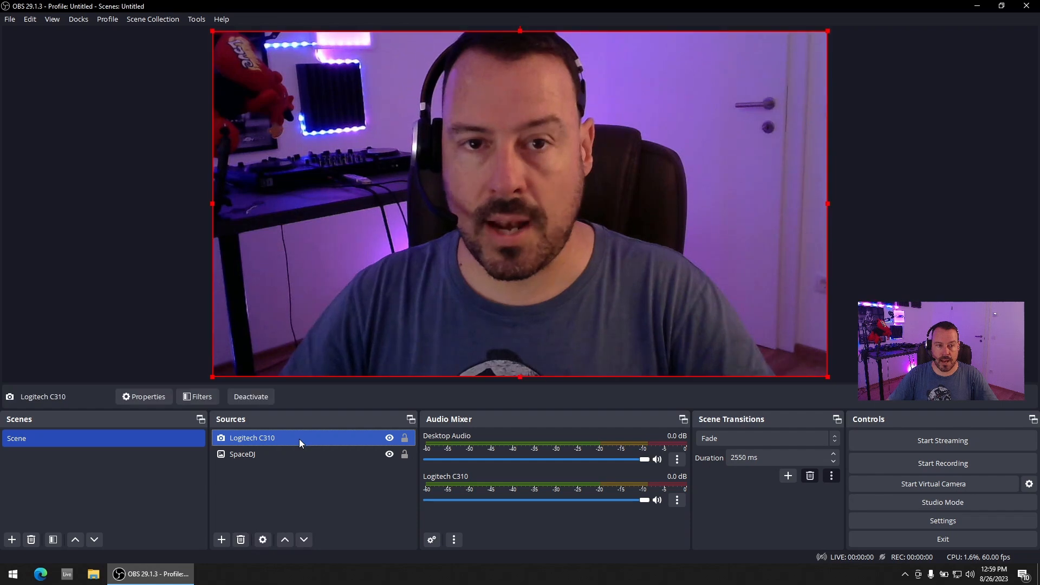
drag(214, 32, 658, 287)
drag(801, 339, 794, 318)
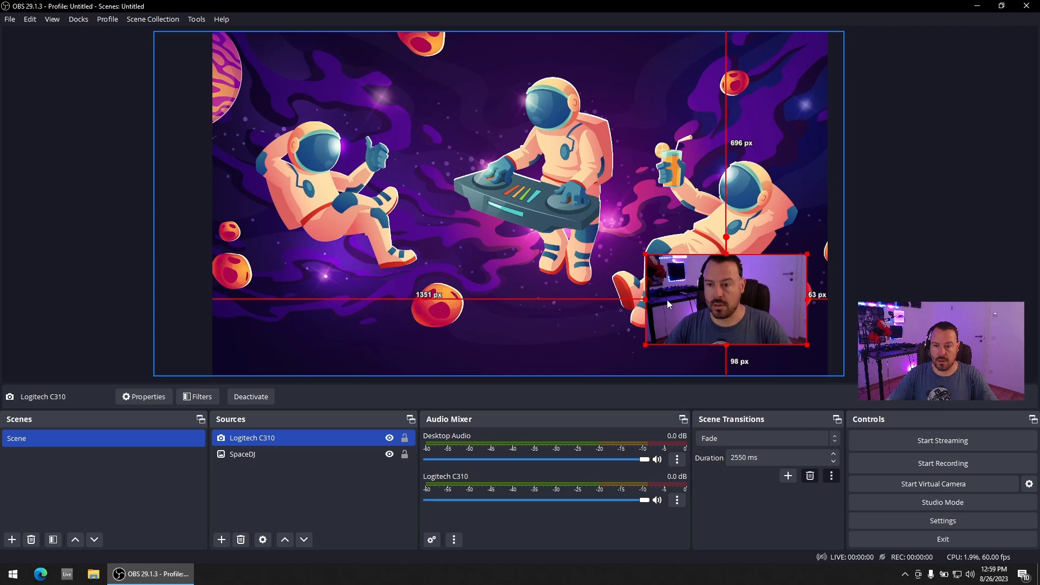
click(548, 217)
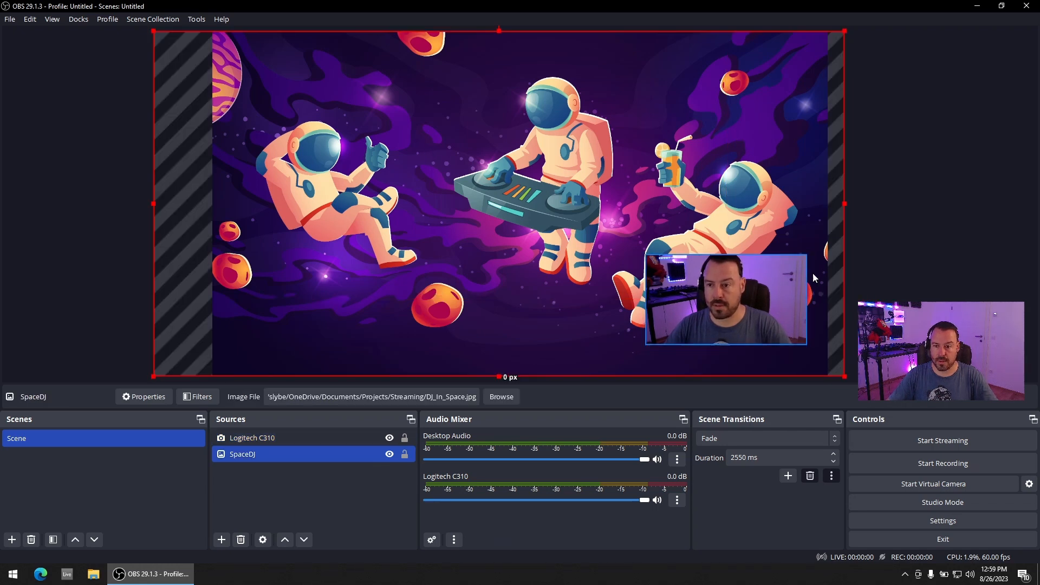
click(973, 235)
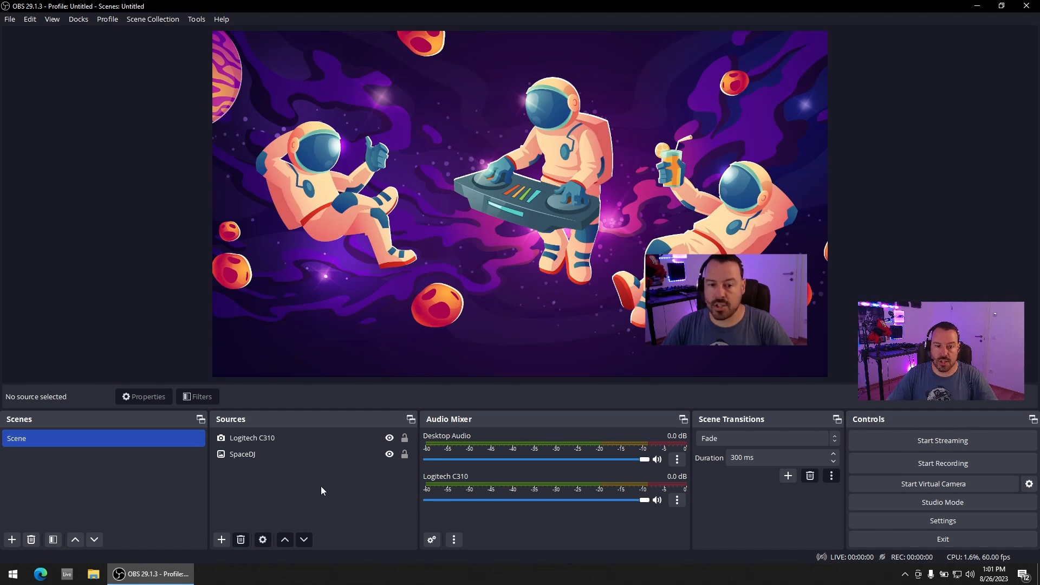
Add a scene named "Introduction" and move it to the first place in the scene order
click(12, 539)
text(Introdcu)
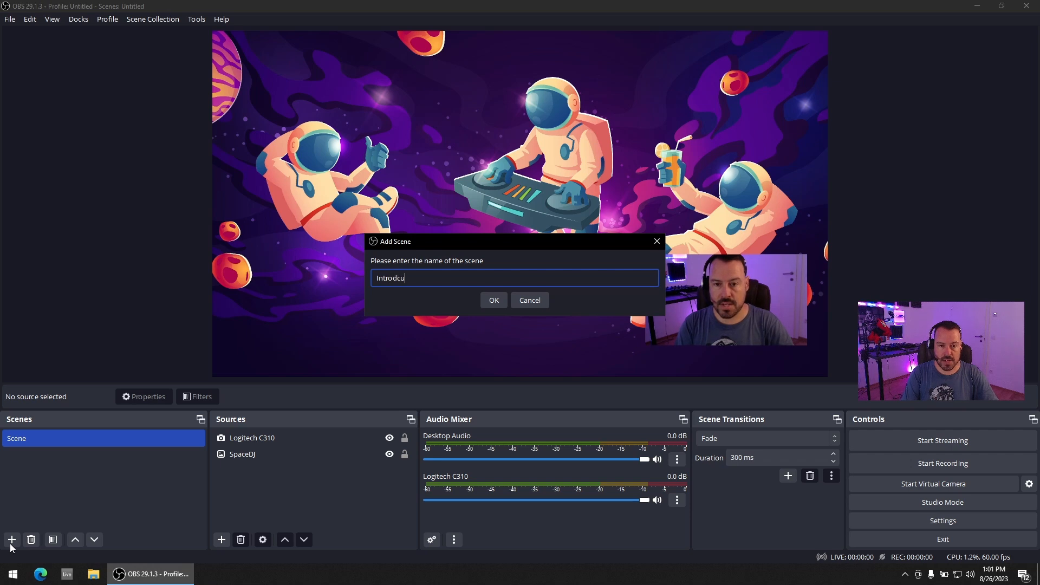
key(BackSpace)
key(BackSpace)
key(BackSpace)
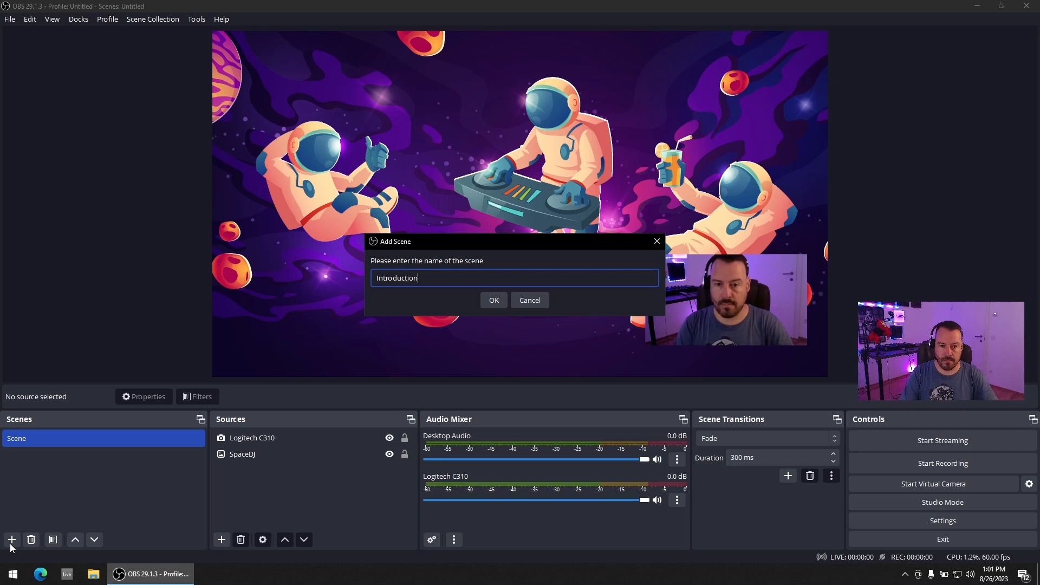
key(Return)
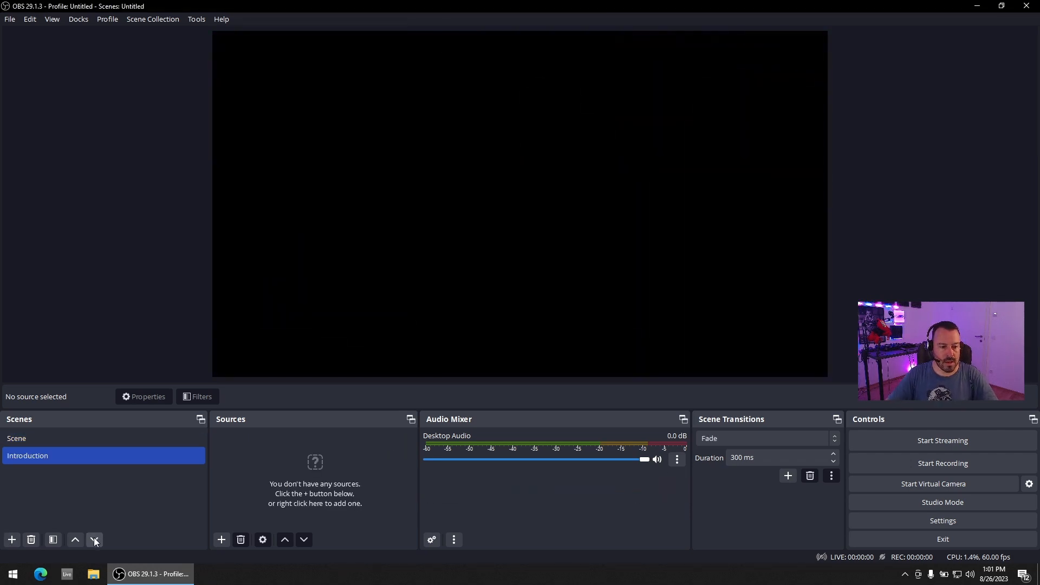
click(73, 541)
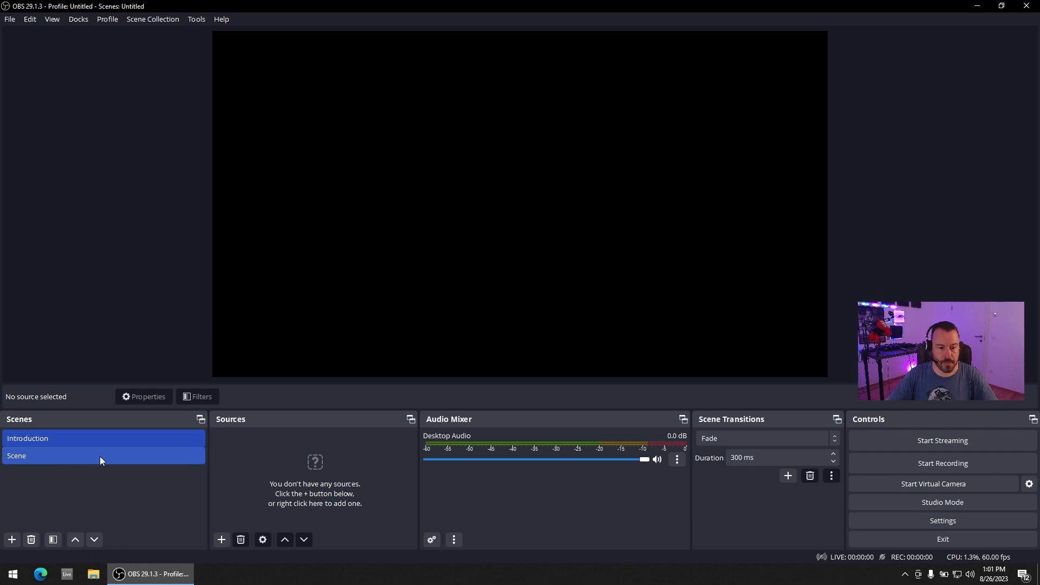
Add the existing Logitech C310 Video Capture Device as a source in the Introduction scene
click(221, 540)
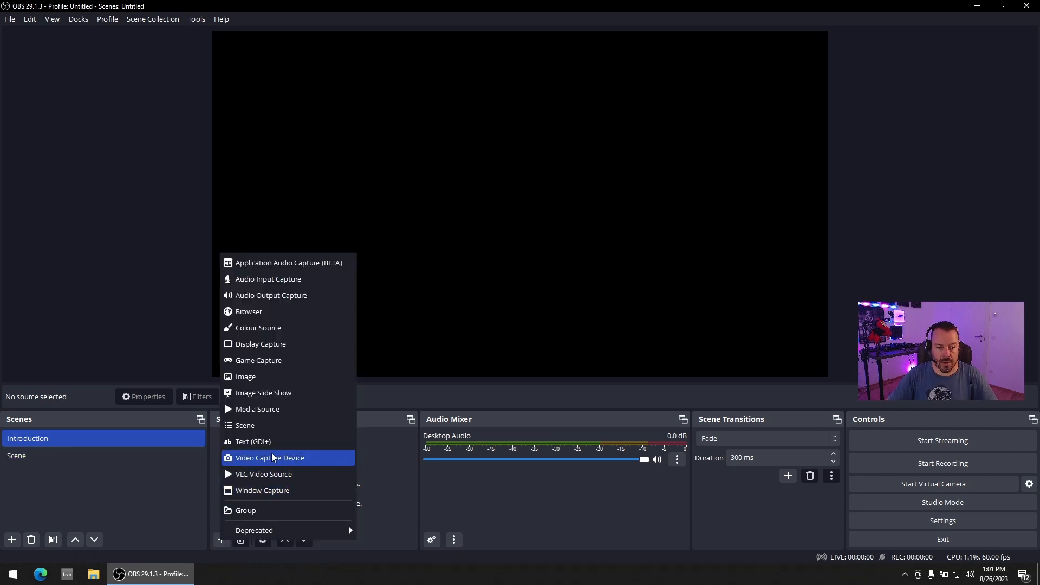
click(250, 458)
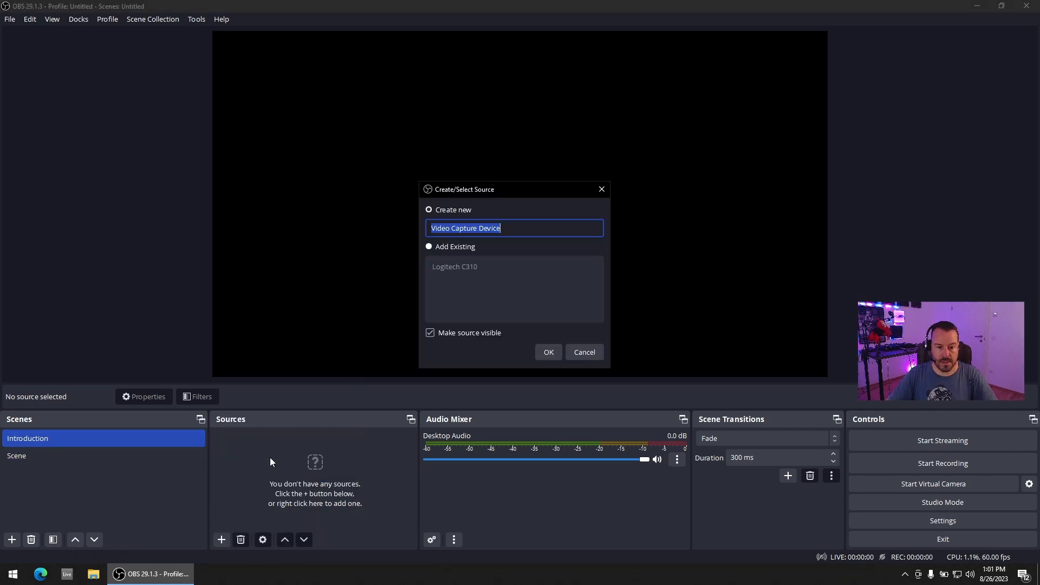
click(451, 249)
click(451, 266)
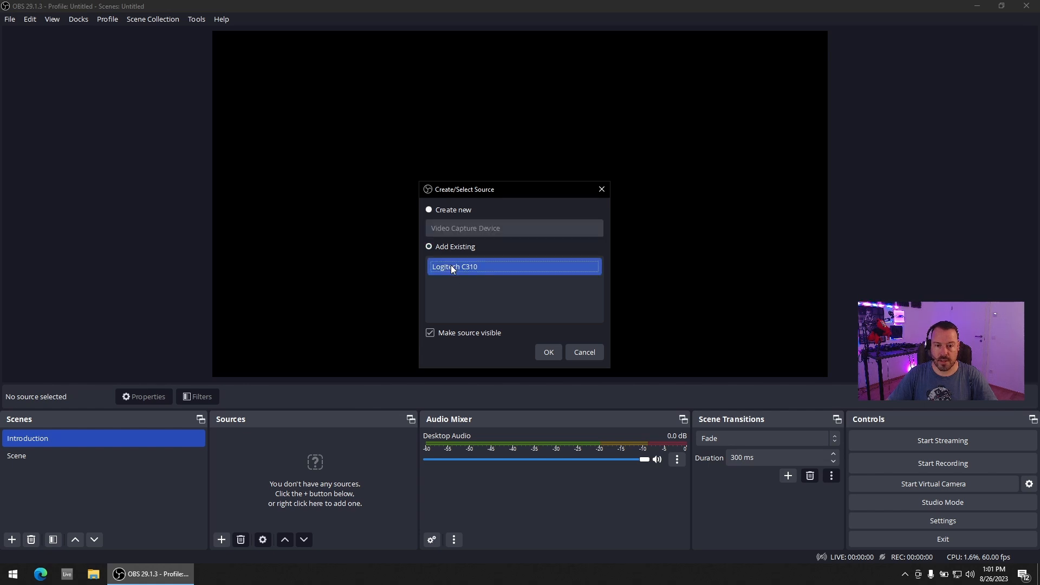
click(548, 353)
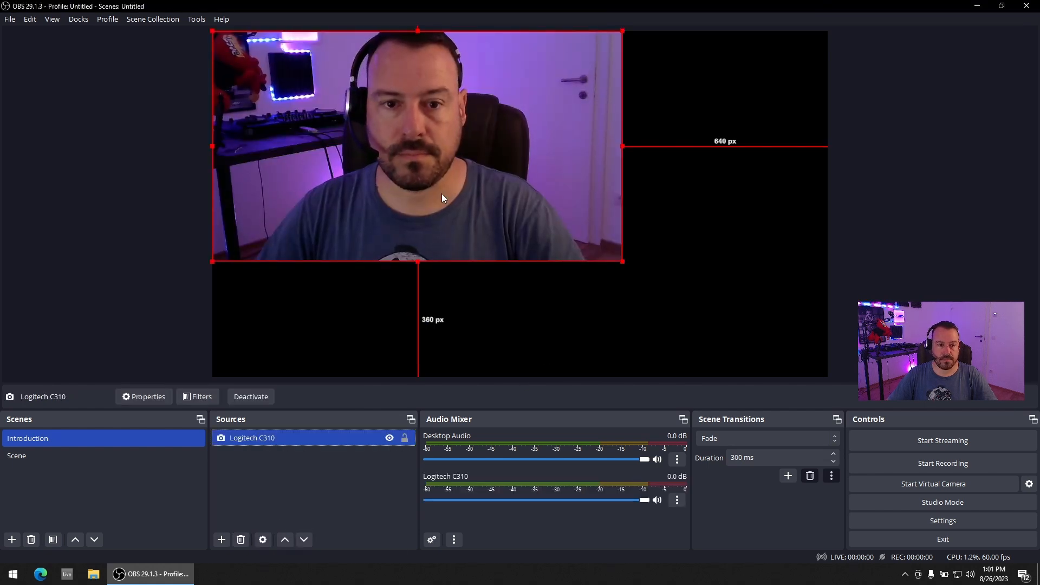
Enlarge the Introduction scene's webcam source so it fills the whole canvas, and deselect it
drag(626, 262, 825, 347)
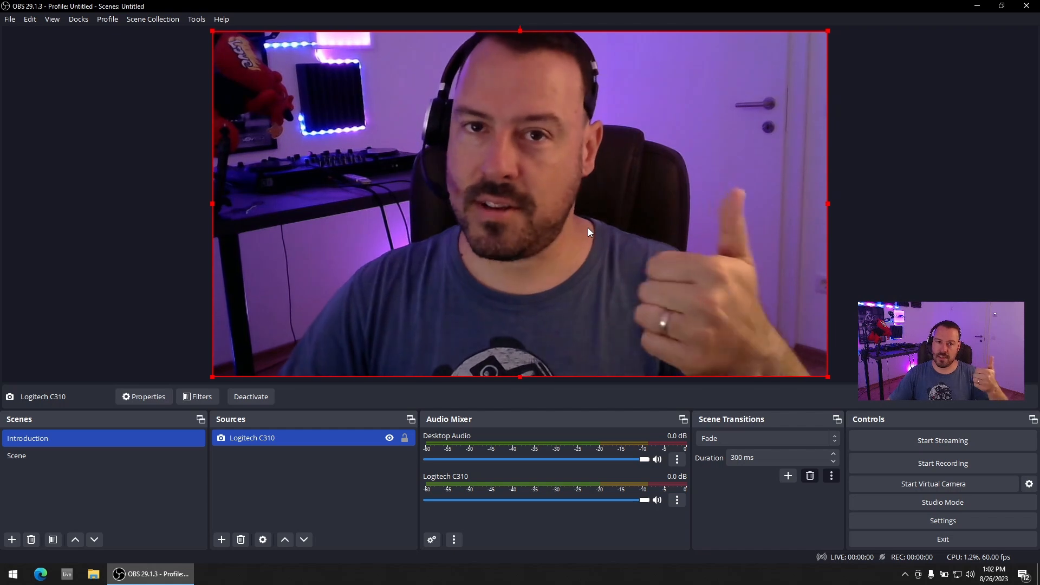
click(285, 457)
click(138, 443)
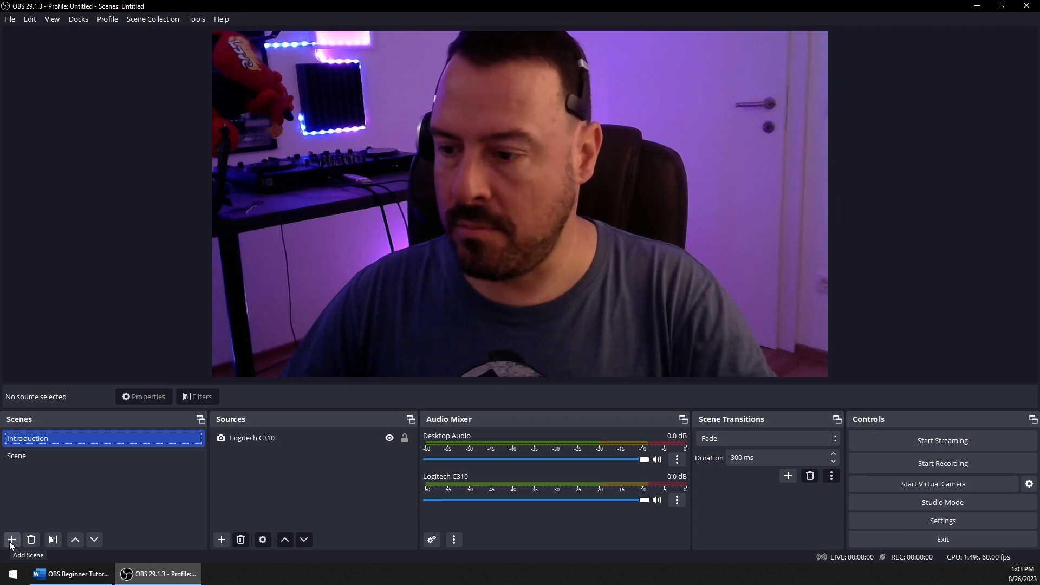
Add another scene named "Gaming"
click(11, 540)
text(Gaming)
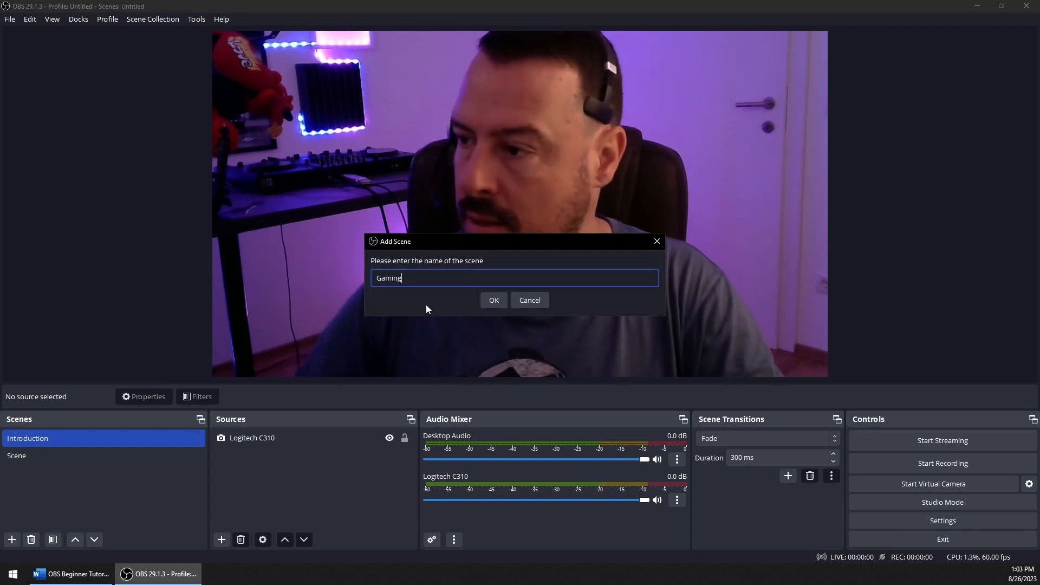
click(493, 301)
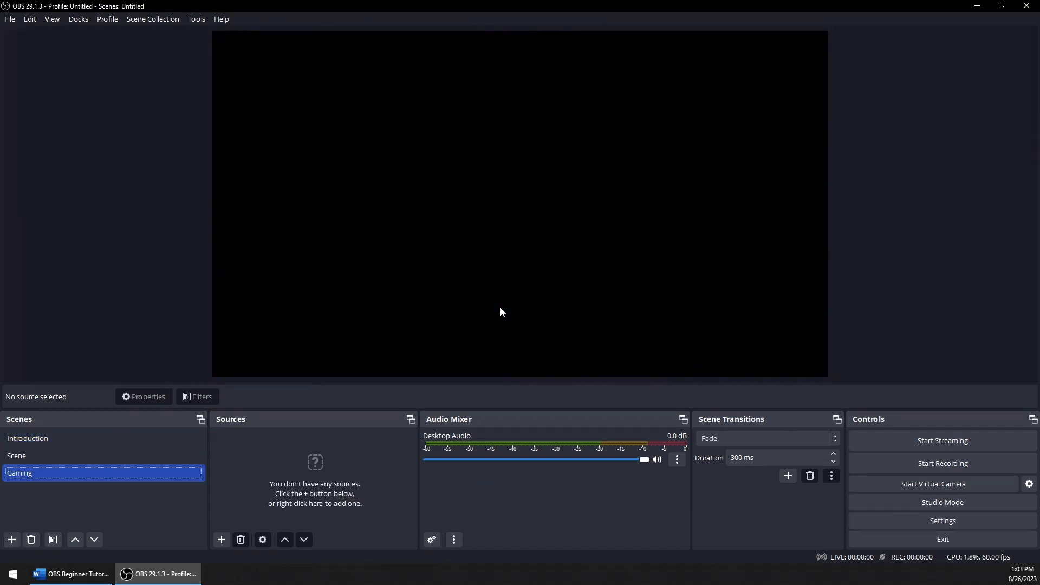
Add a Display Capture source named "GamingDisplay" to the Gaming scene
click(221, 539)
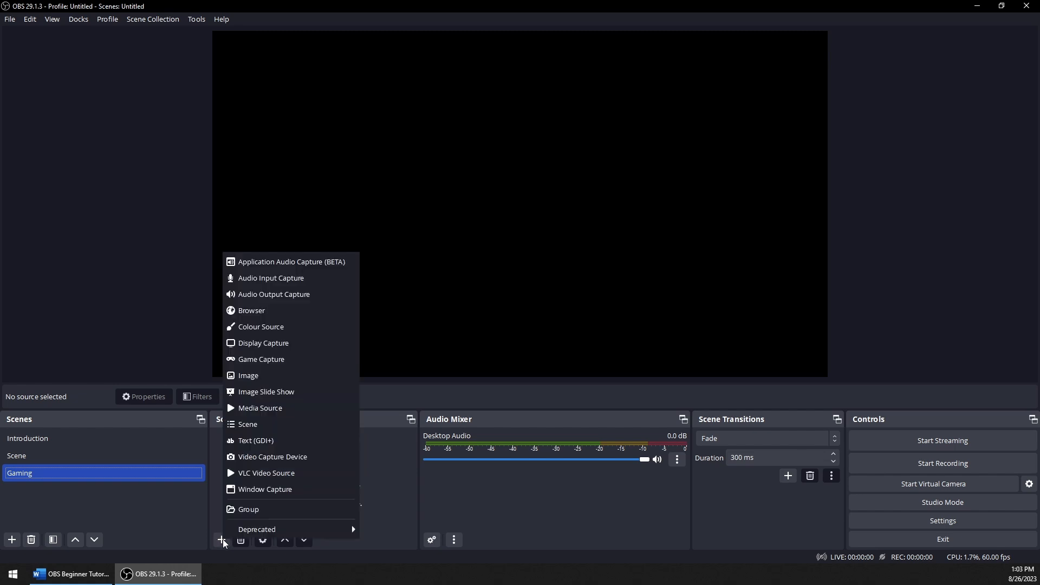
click(268, 347)
text(GamingDi)
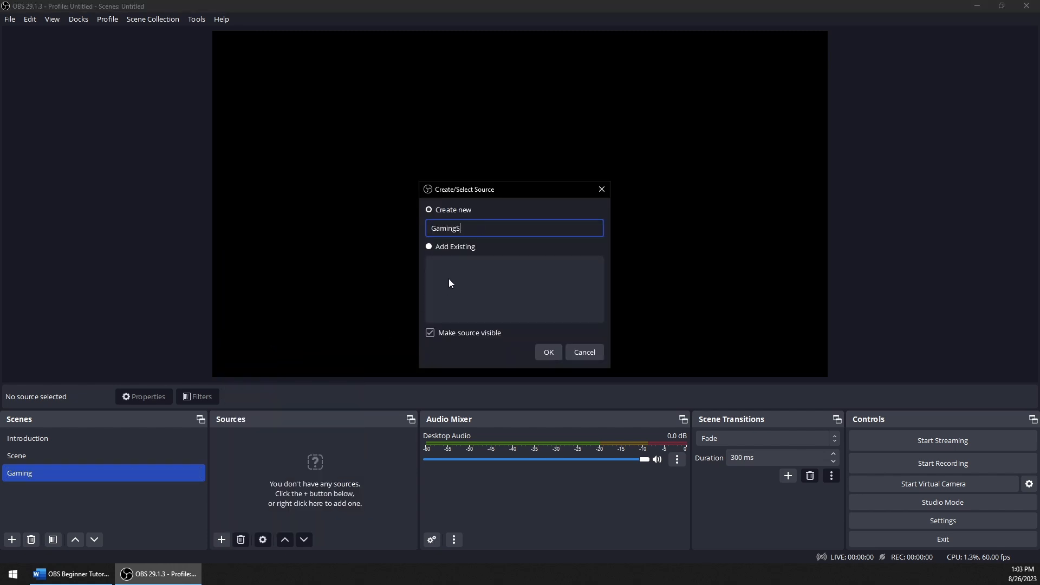
text(splay)
click(549, 353)
Set GamingDisplay to capture the primary monitor, DELL U2412M: 1920x1080 @ 0,0, keeping the capture method on Automatic
click(481, 290)
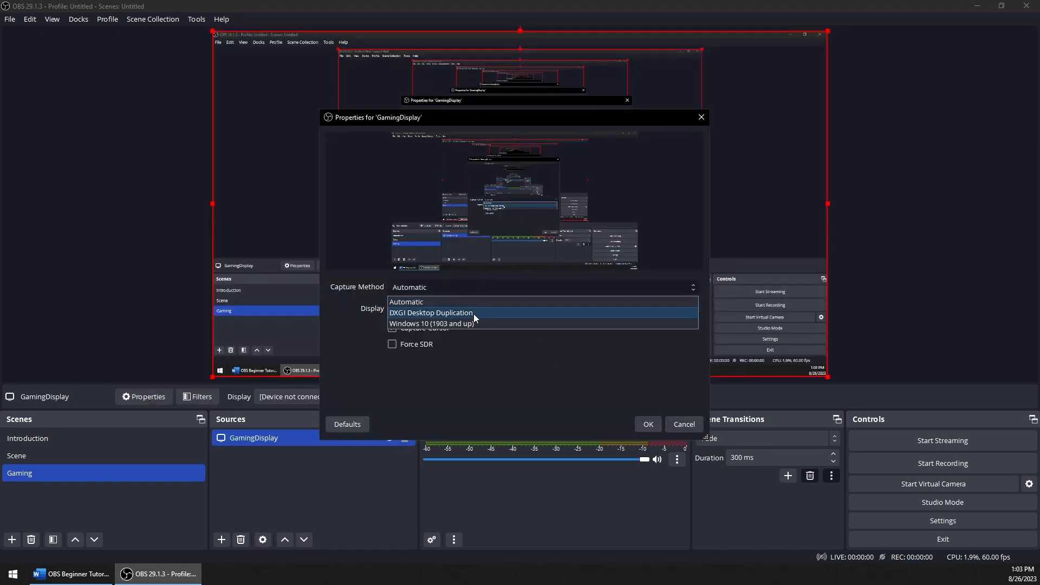
click(501, 351)
click(497, 310)
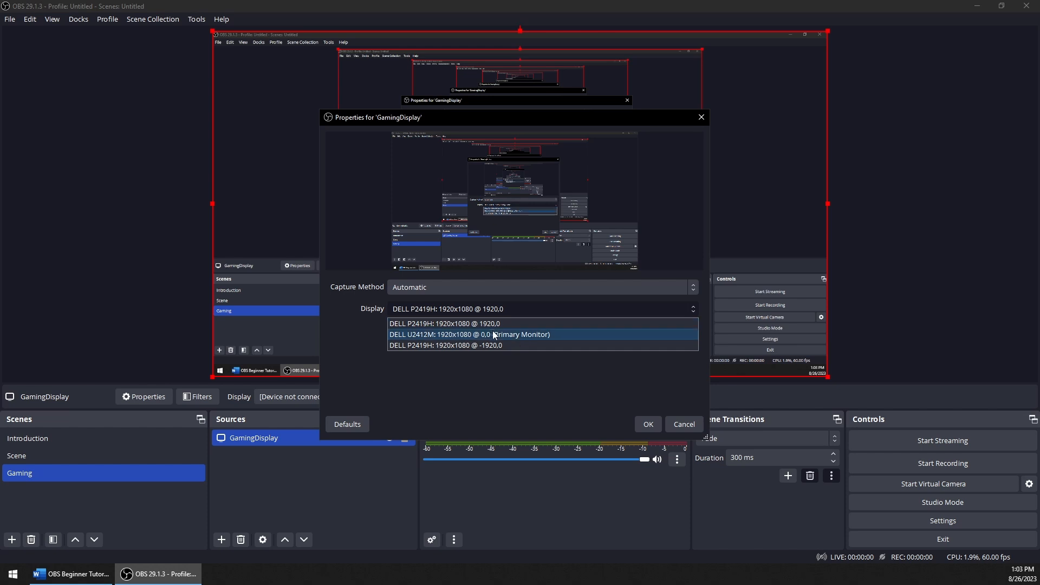
click(504, 335)
click(649, 426)
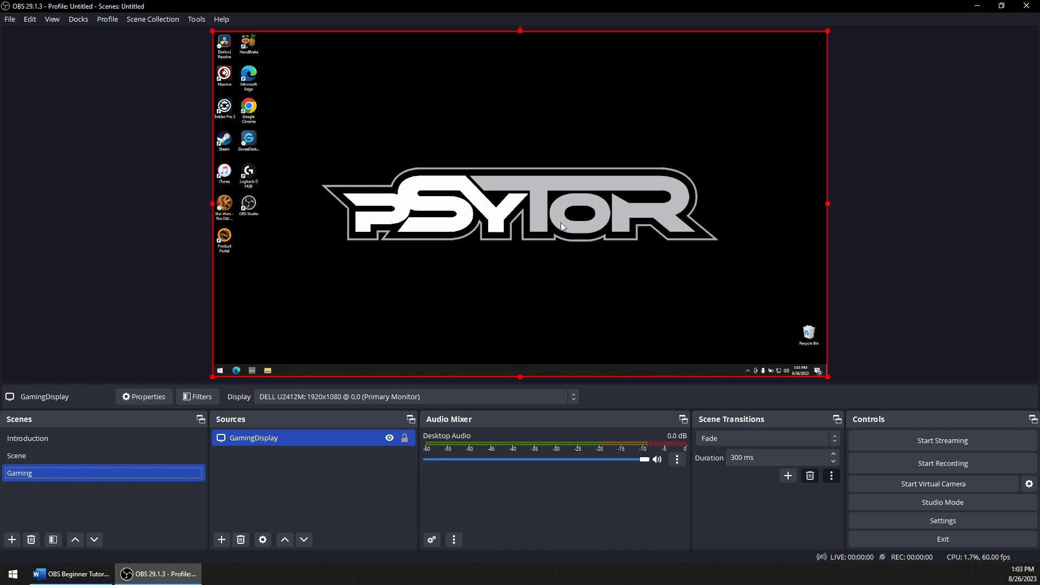
Add the Logitech C310 webcam source to the Gaming scene, place it over the right side of the display capture, and deselect all sources
click(221, 540)
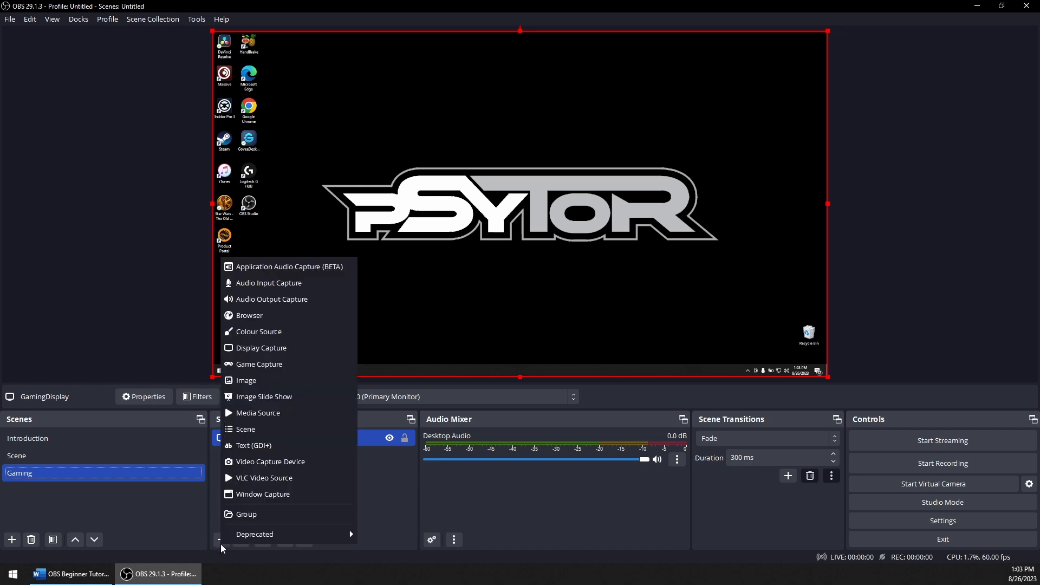
click(277, 462)
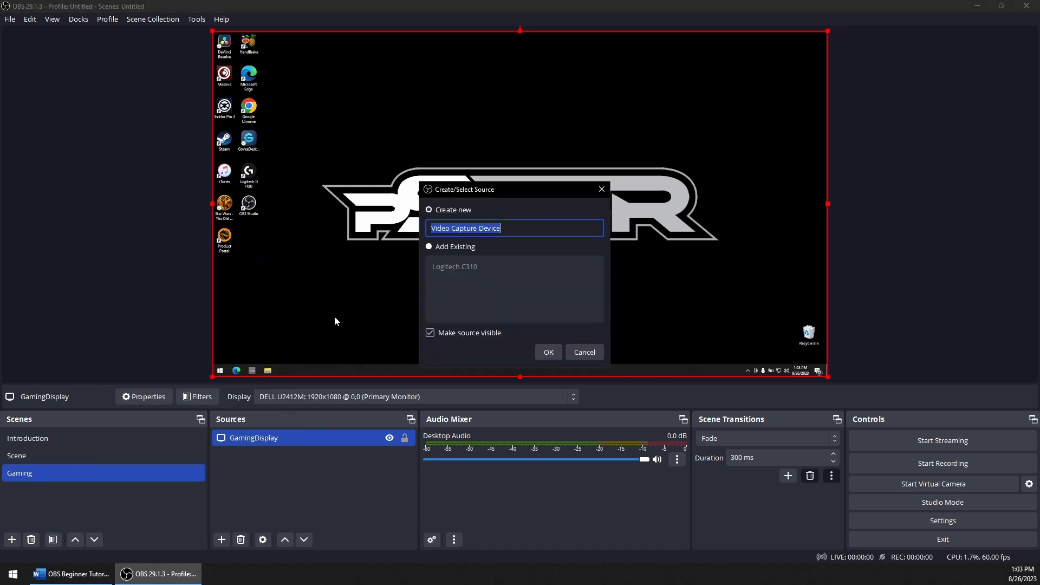
click(548, 351)
drag(624, 263, 762, 260)
click(583, 313)
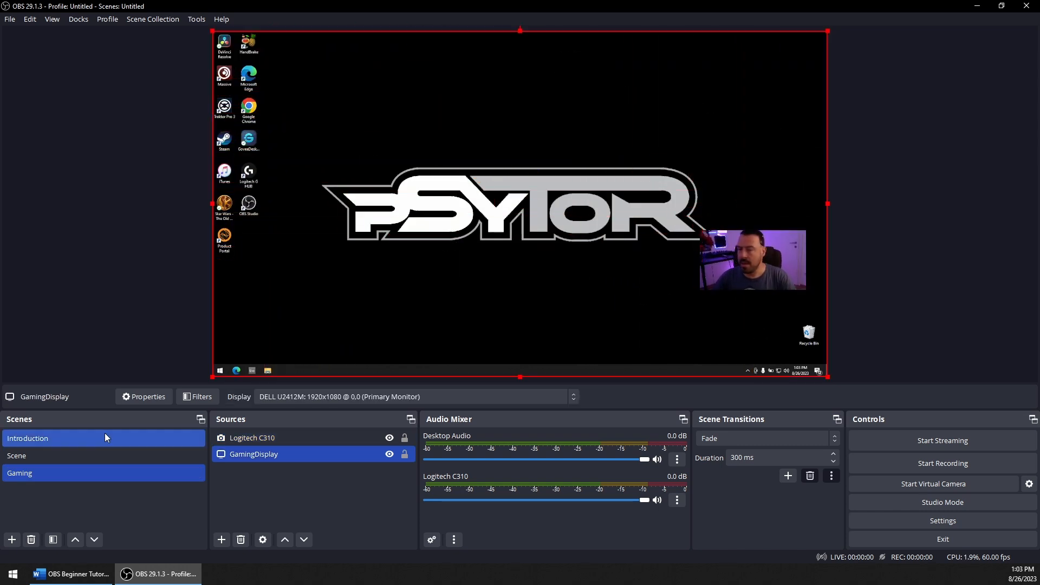
click(162, 263)
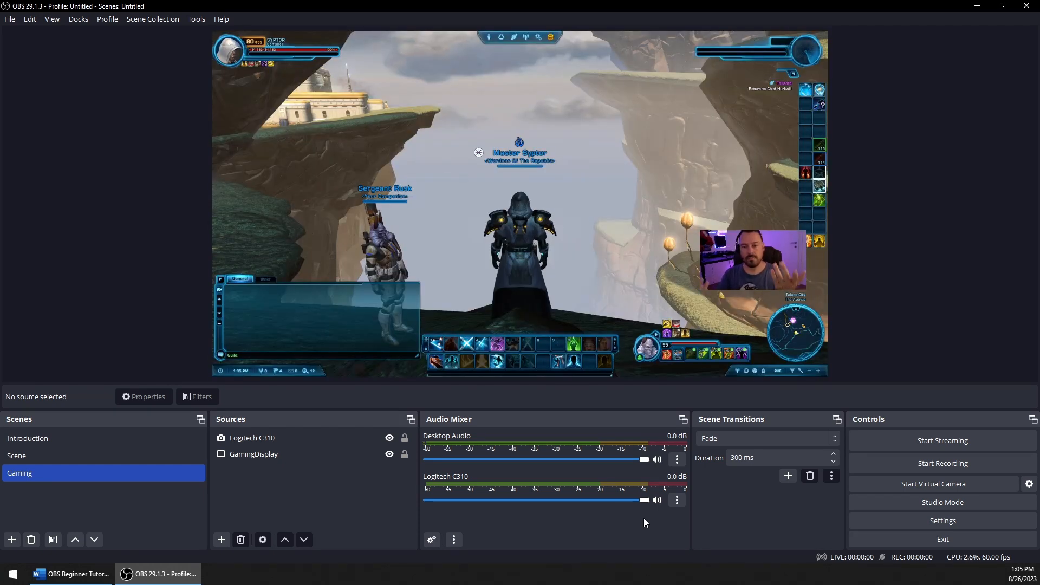
Shift the webcam overlay slightly left so it clears the game's action bar at the right edge of the canvas
click(597, 123)
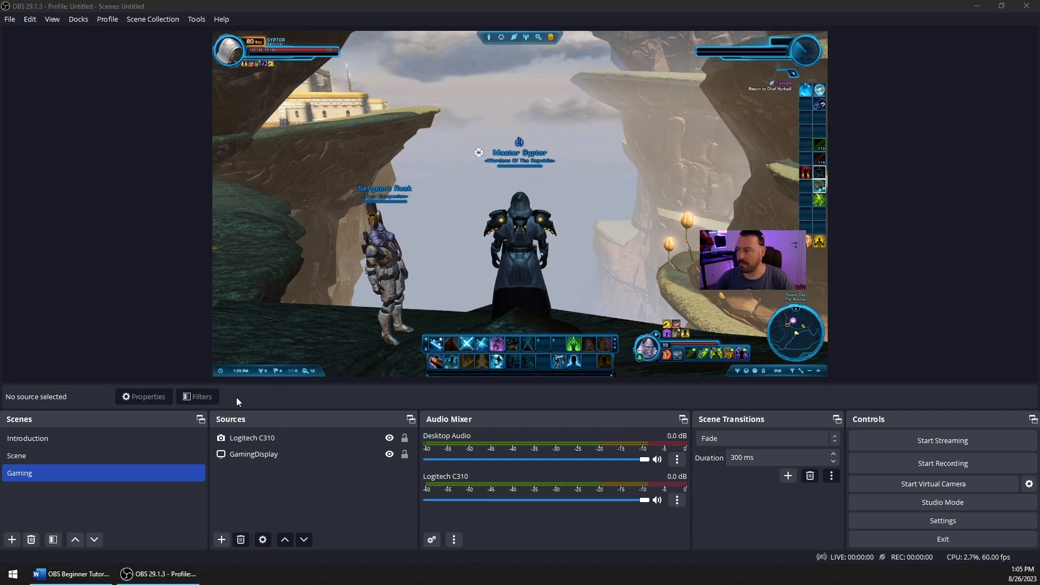
drag(766, 247, 749, 247)
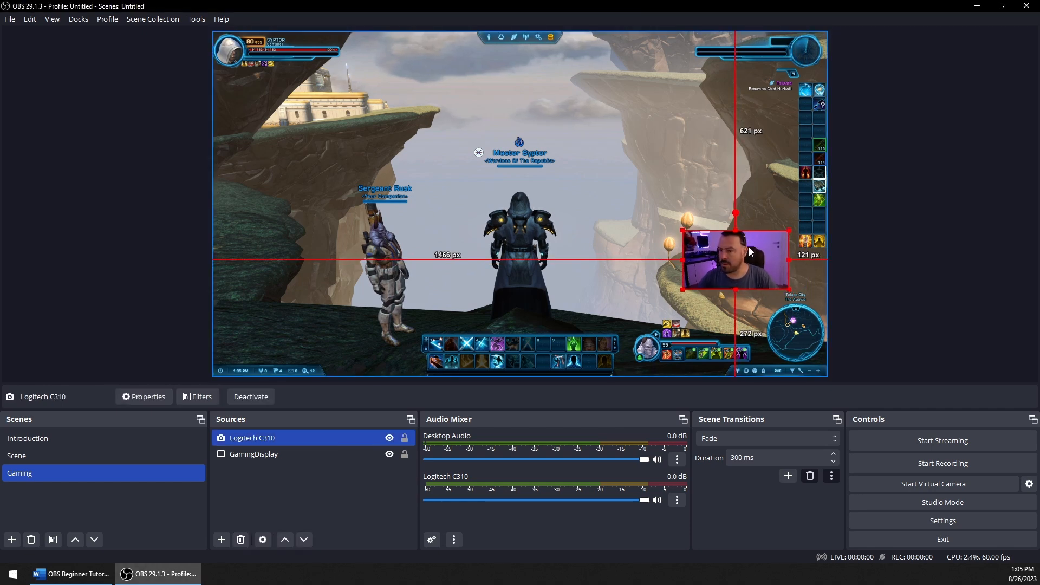
click(697, 174)
click(999, 244)
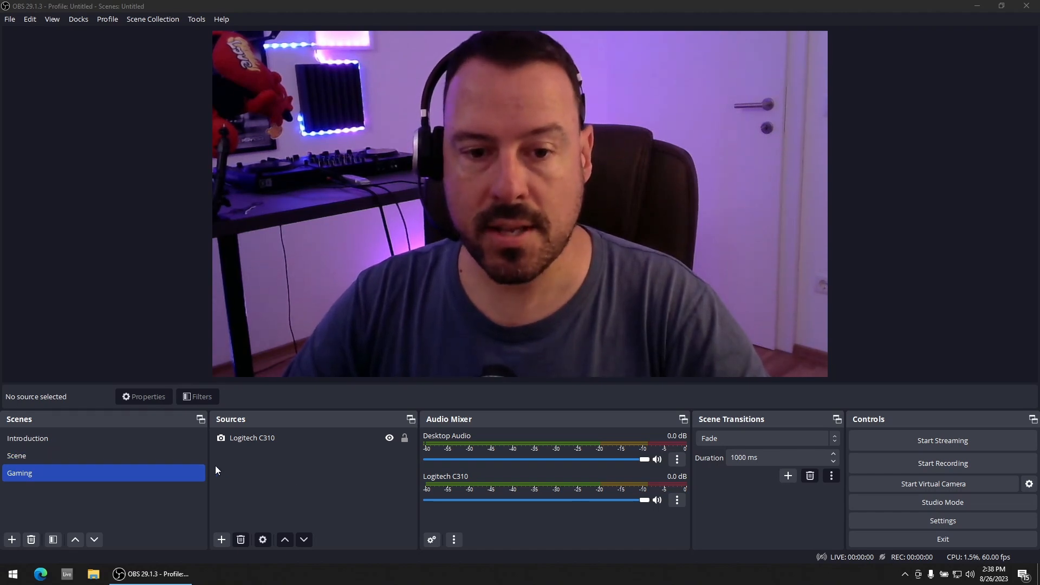
Add an Audio Input Capture source named "Logi C310 Mic" to the Introduction scene
click(257, 465)
click(101, 456)
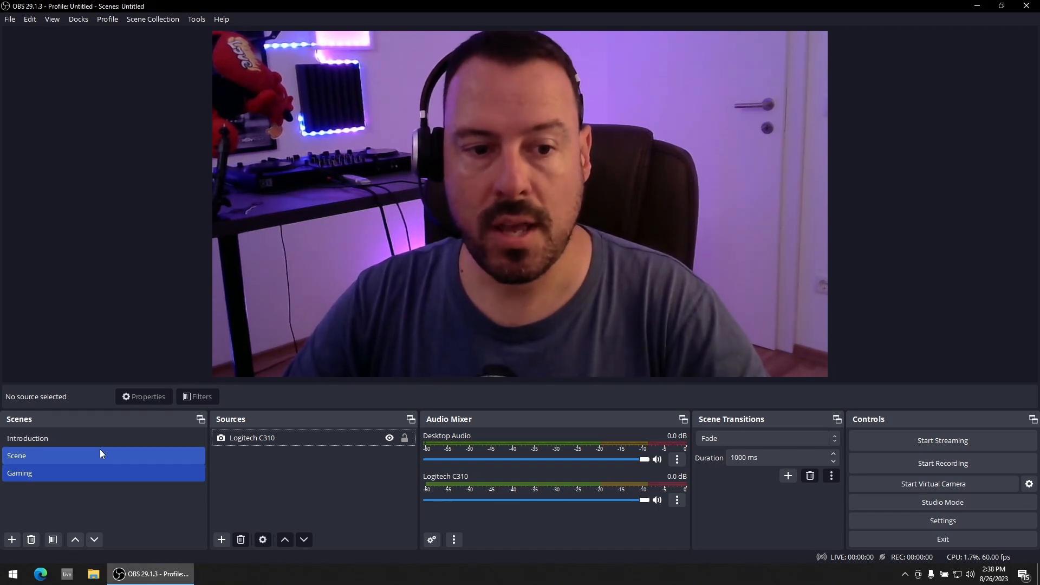
click(104, 438)
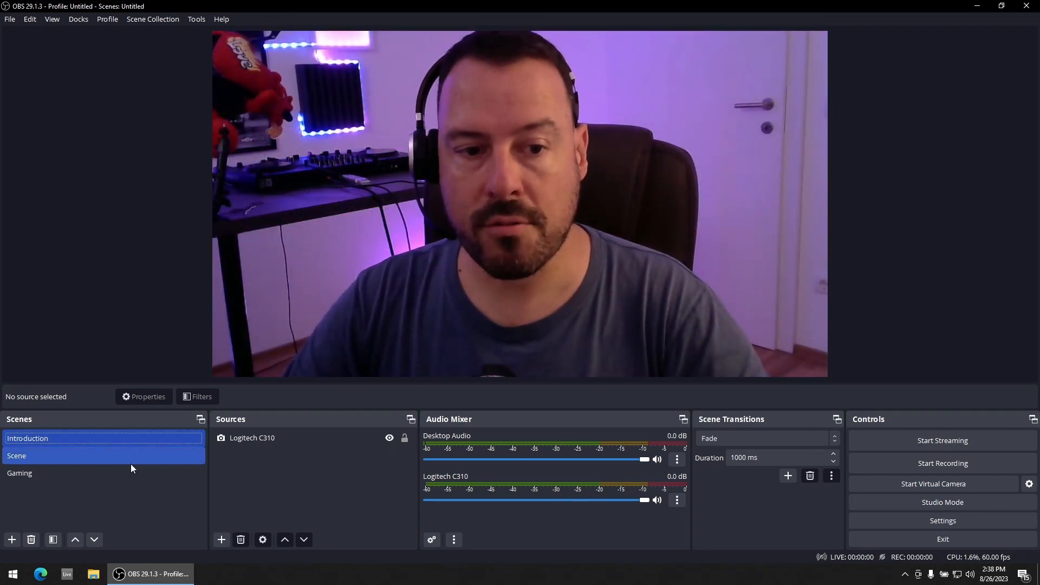
click(221, 539)
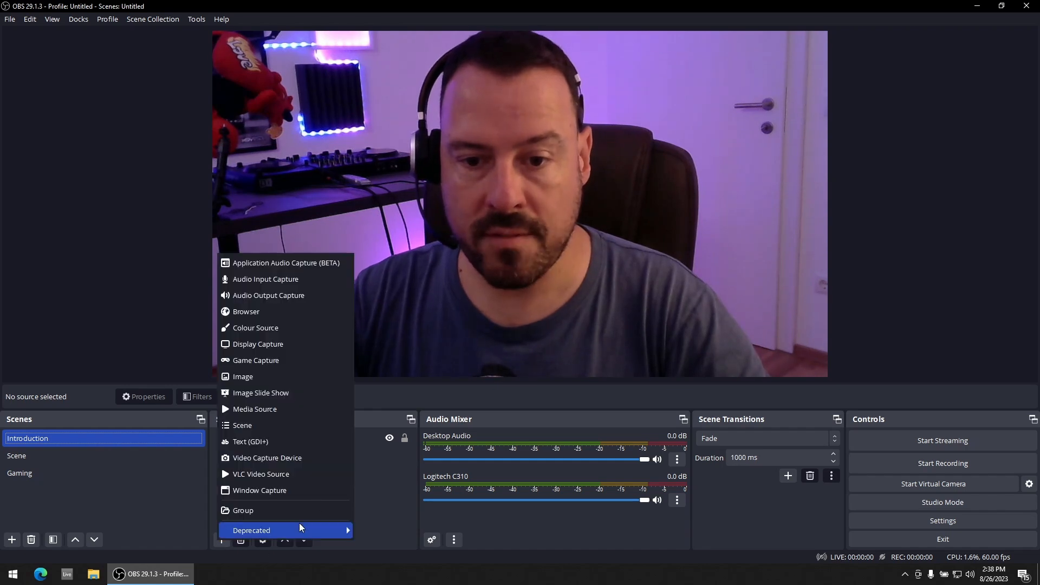
click(291, 287)
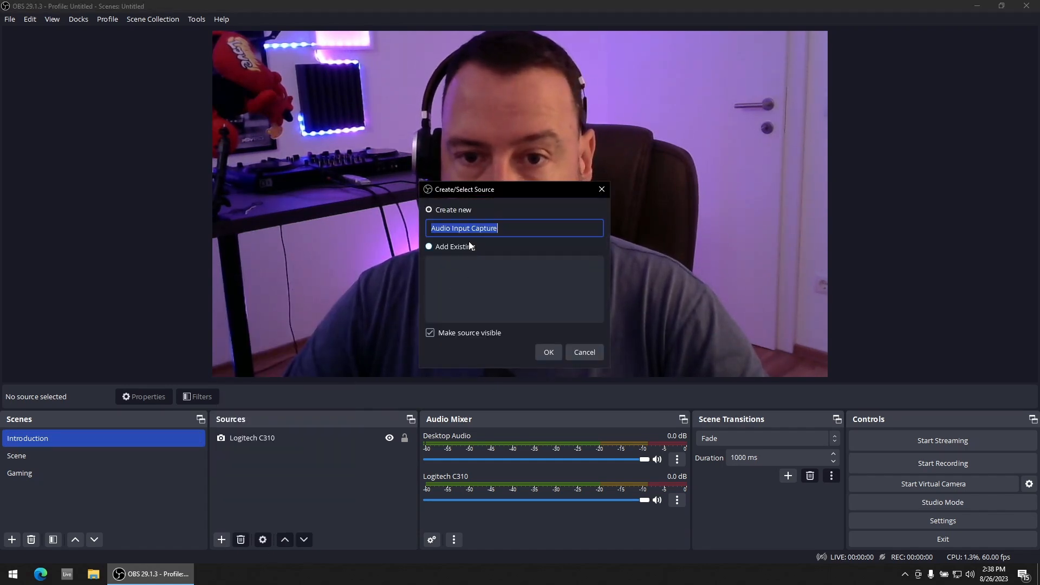
text(Logi C31)
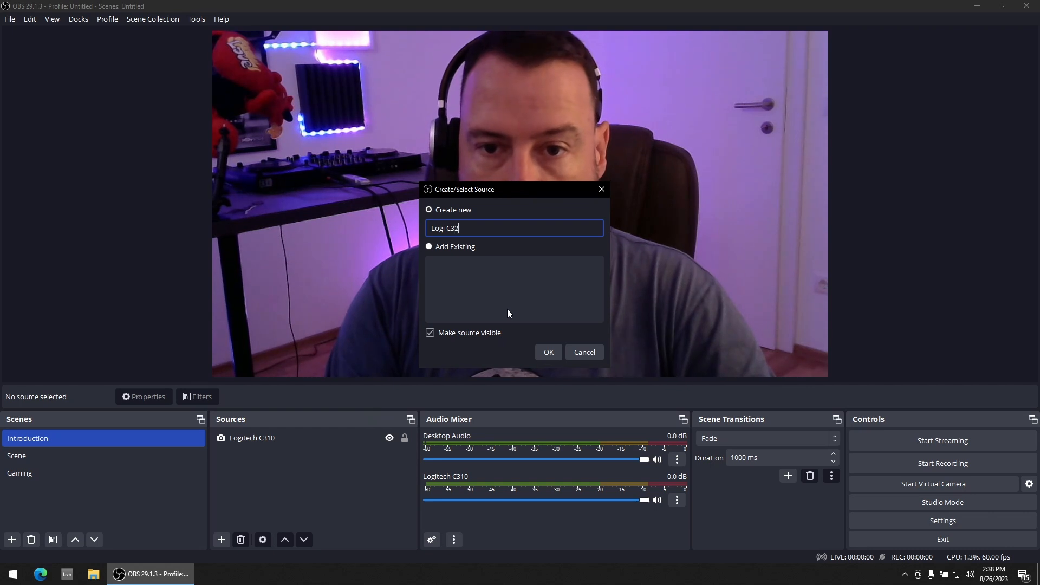
text(0 Mic)
key(Return)
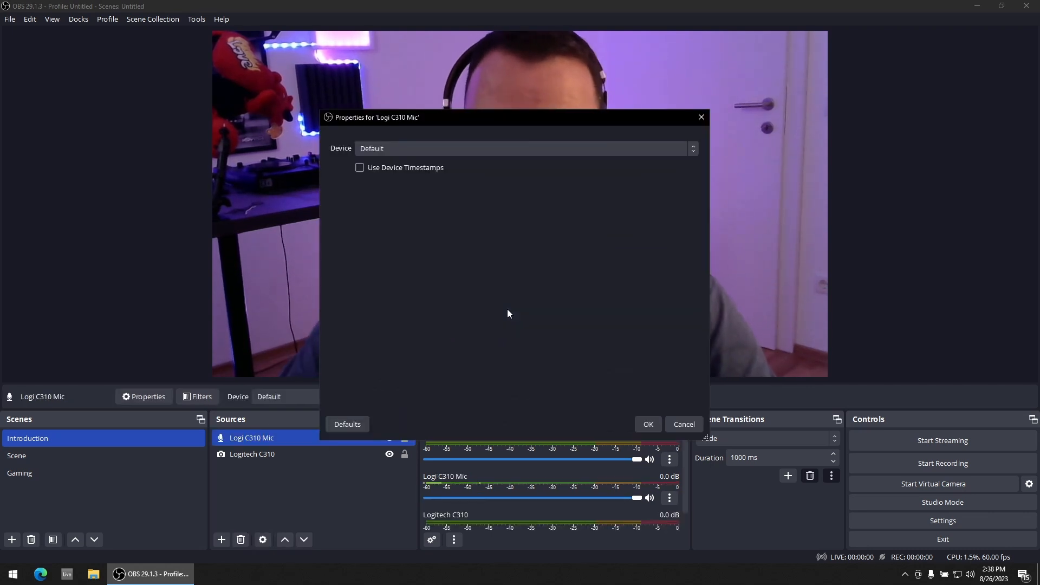
Set the Logi C310 Mic source's device to Microphone (Logi C310 HD WebCam)
click(426, 149)
click(515, 186)
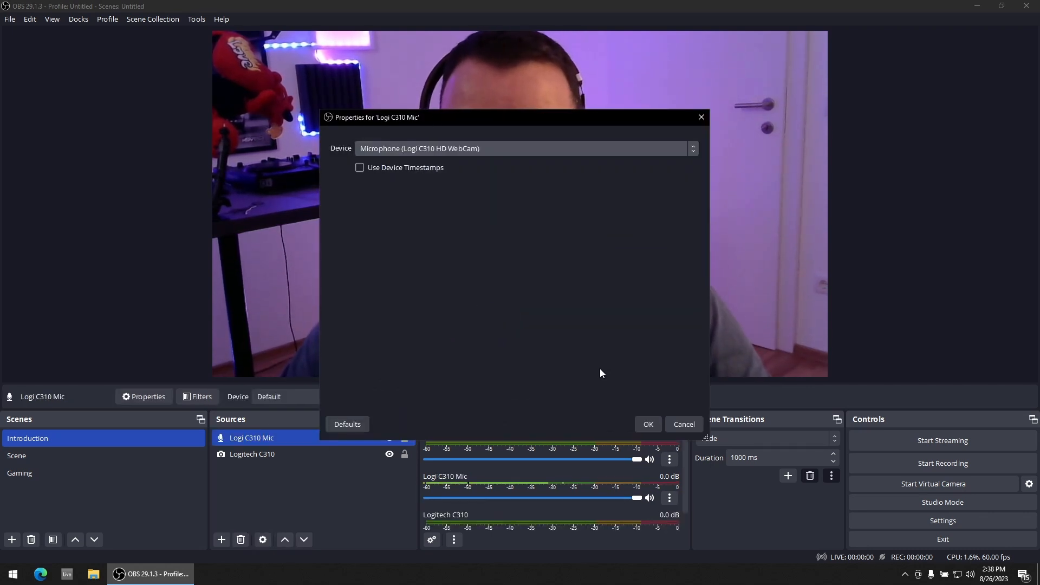
click(650, 424)
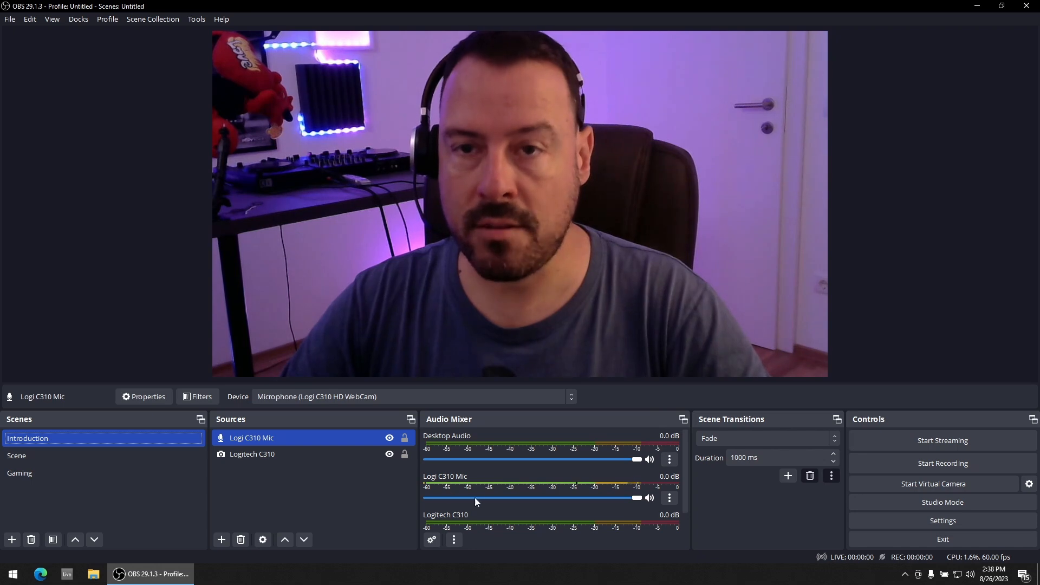
Remove the Logitech C310 webcam source from the Introduction scene
click(121, 456)
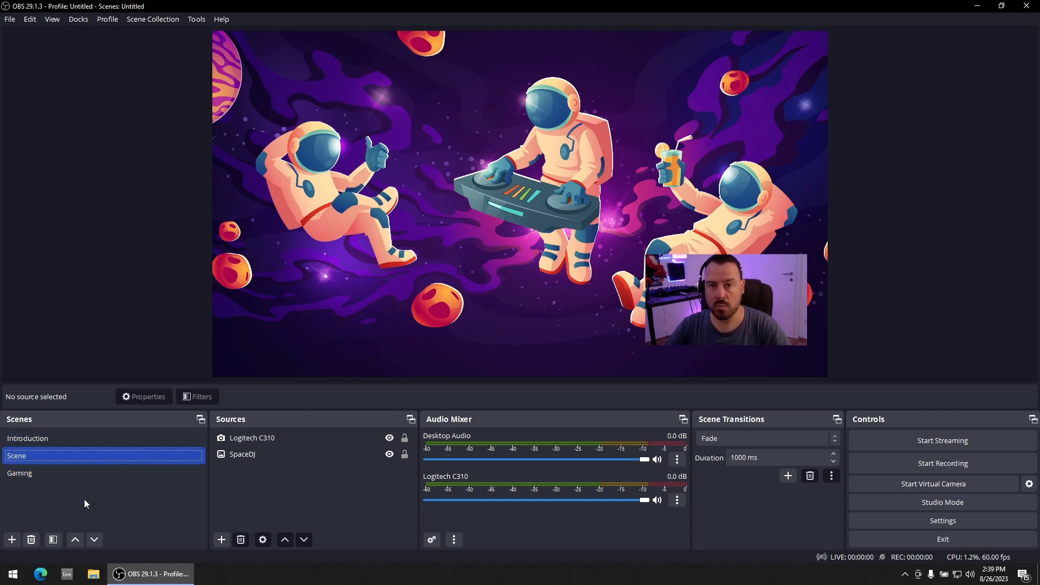
click(93, 439)
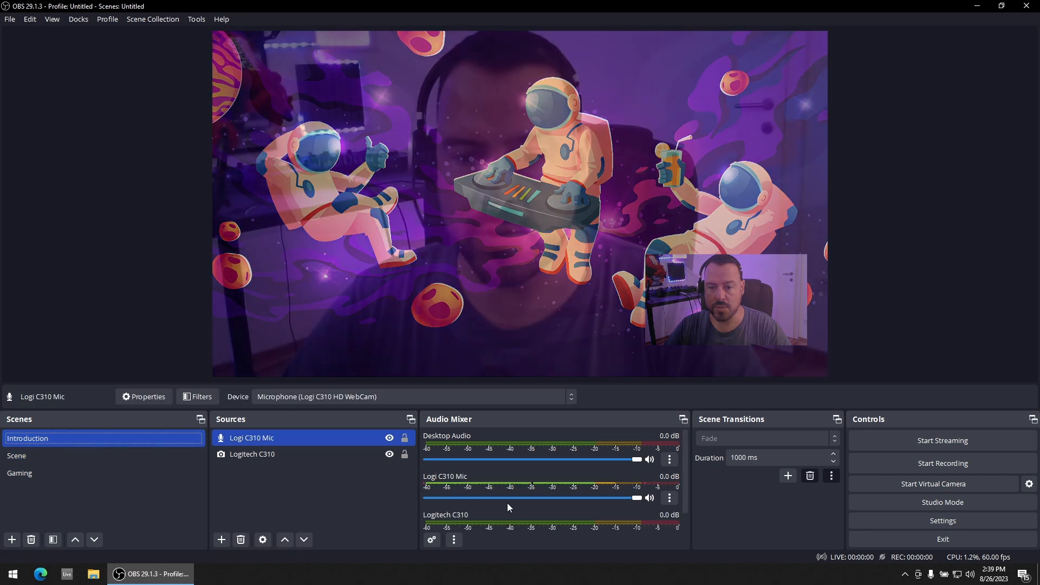
click(339, 454)
click(242, 540)
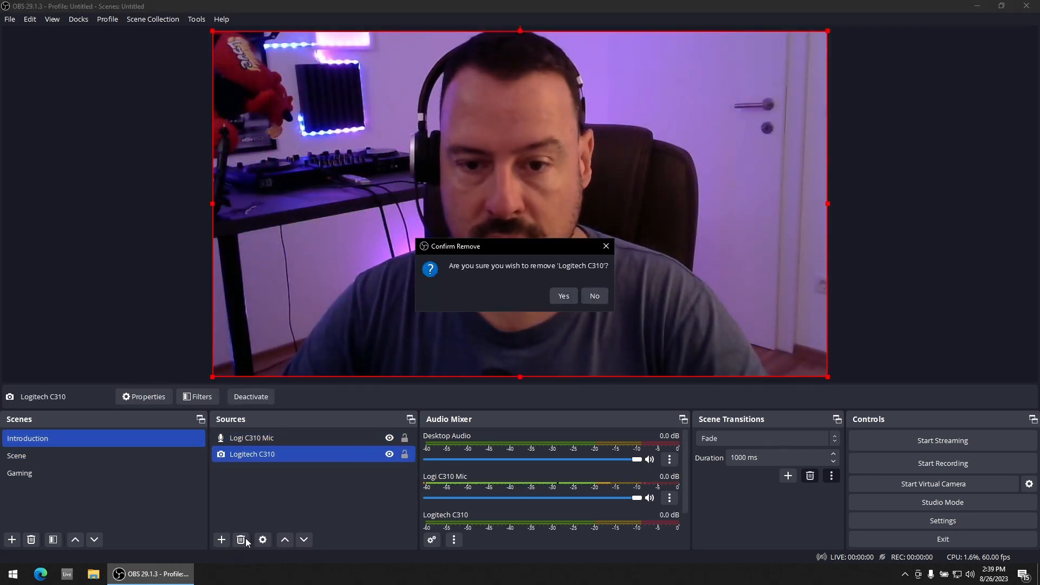
click(573, 296)
In the audio settings, choose Speakers (Realtek USB Audio) as the global Desktop Audio device
click(978, 520)
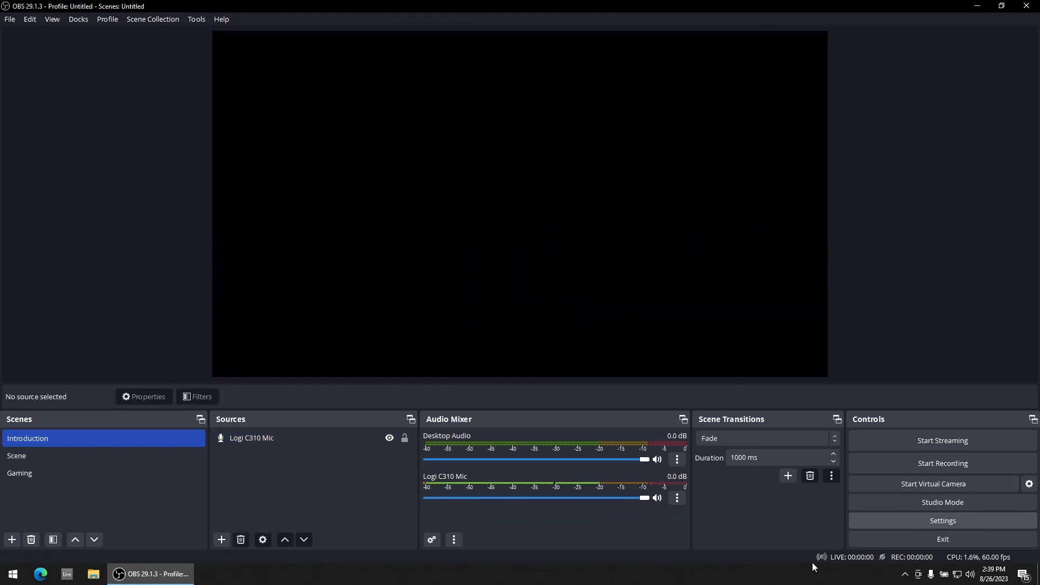
click(314, 161)
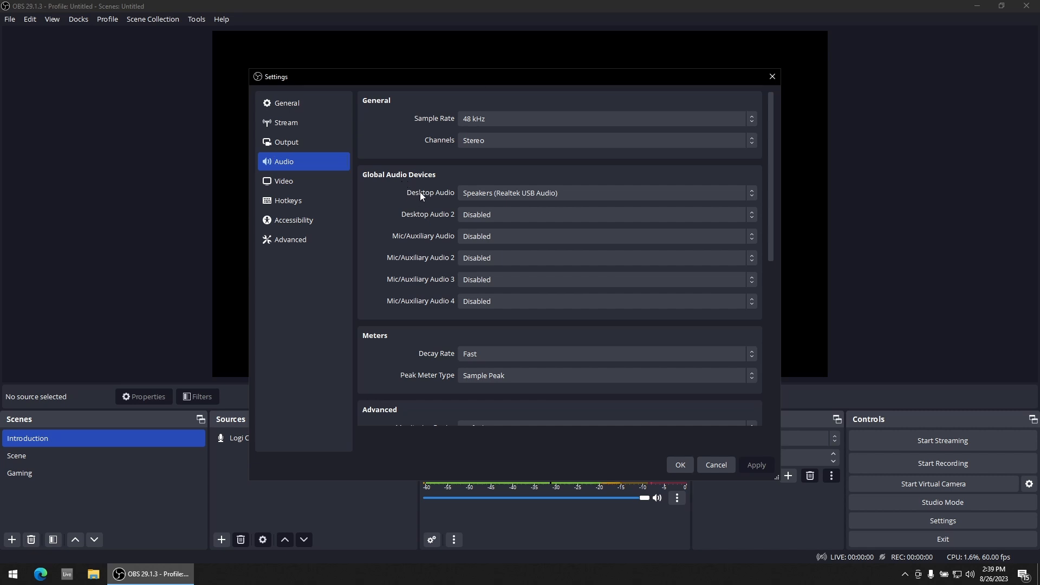
click(523, 194)
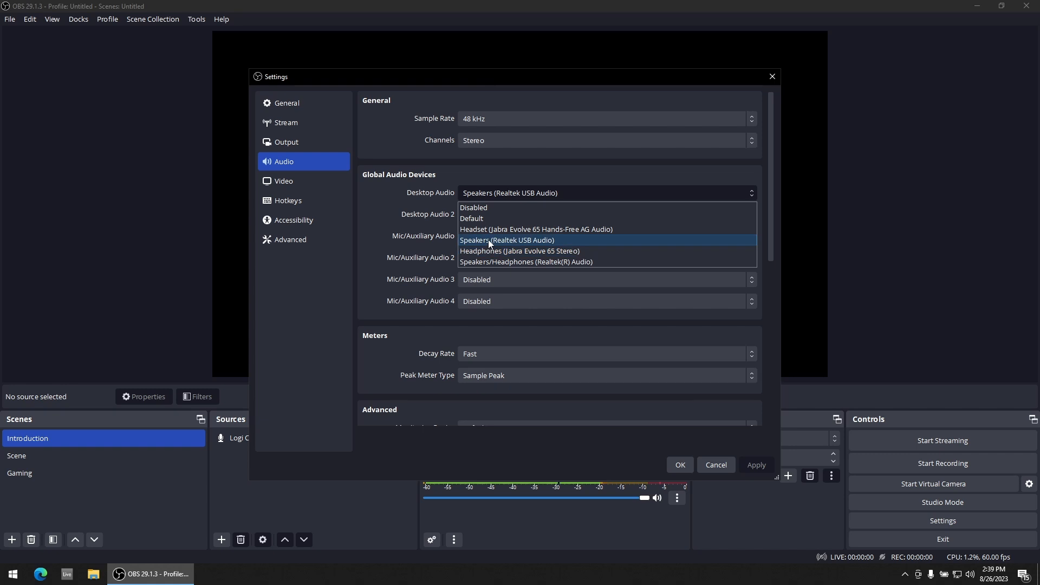
click(523, 241)
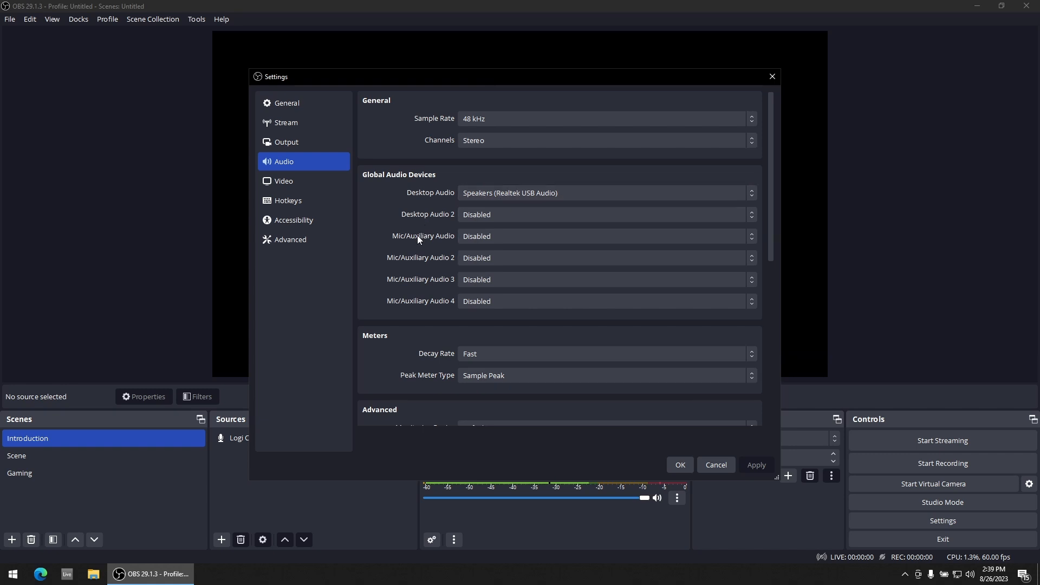
Set the global Mic/Auxiliary Audio device to Microphone (Logi C310 HD WebCam) and apply the settings
click(499, 236)
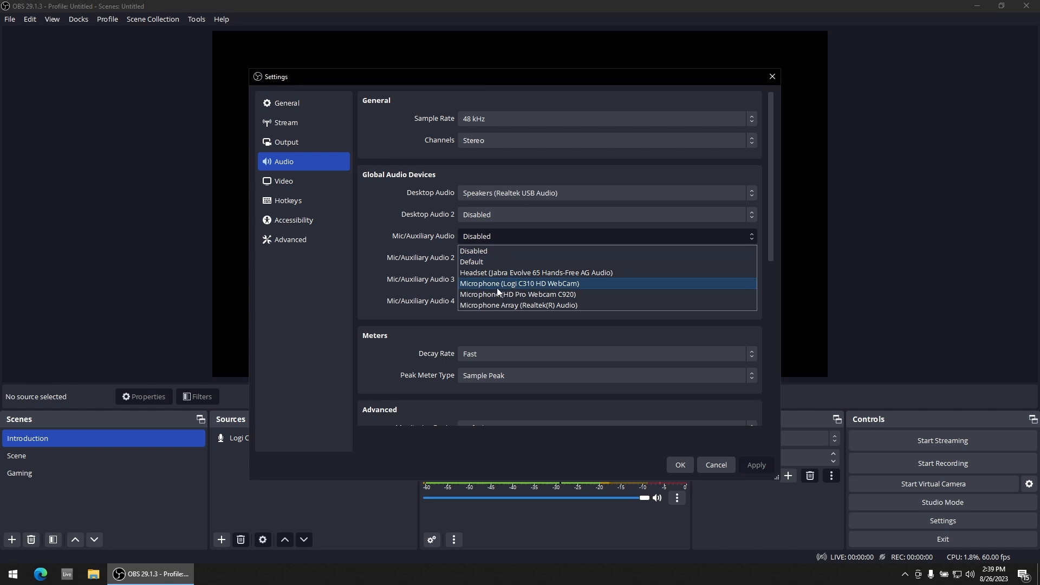
click(482, 287)
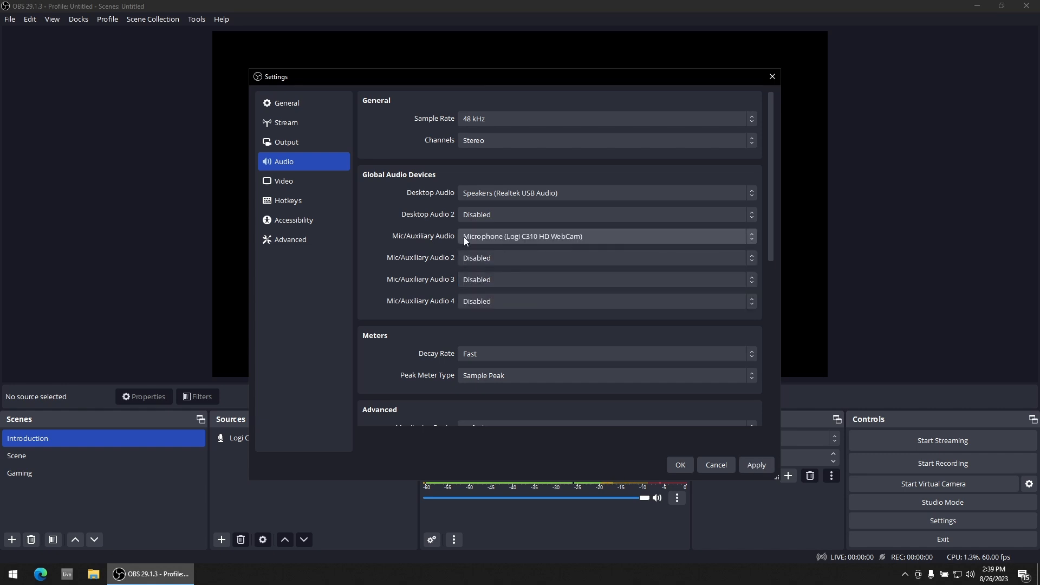
click(755, 465)
click(679, 466)
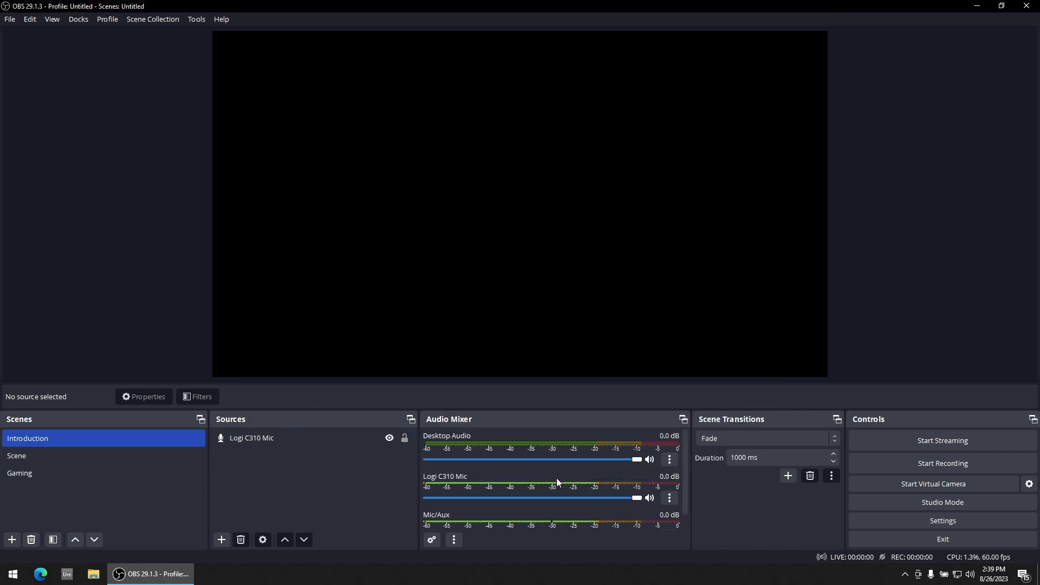
Switch to the Gaming scene and lower the Mic/Aux volume in the audio mixer to -5.6 dB
click(111, 472)
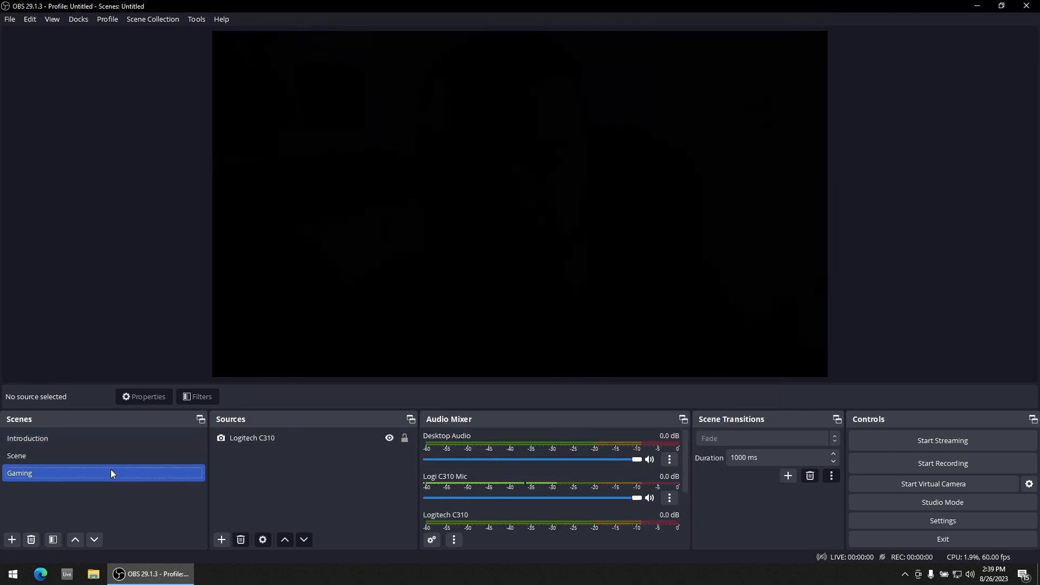
scroll(584, 489, down, 2)
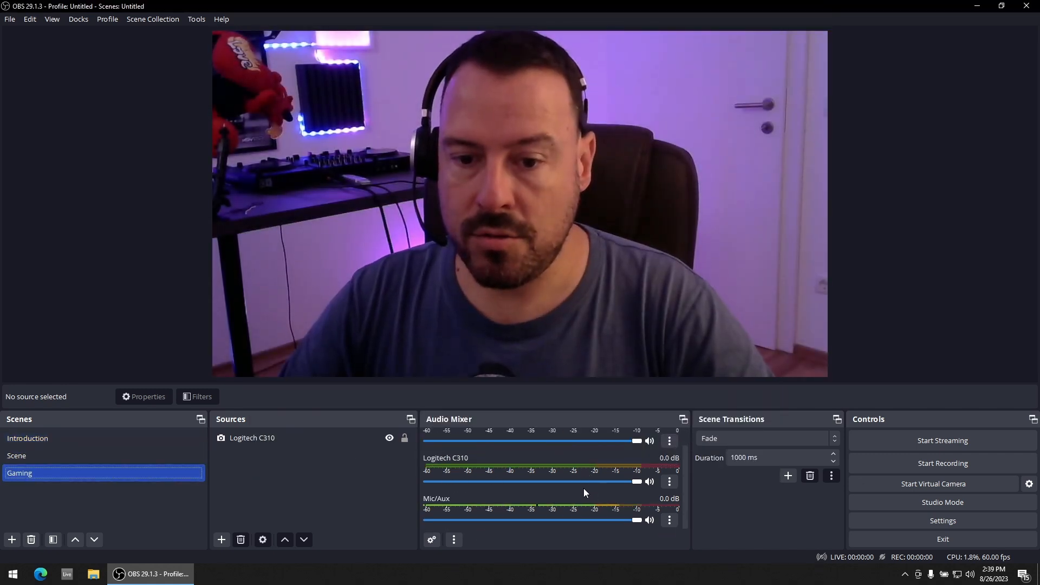
mouse_move(635, 521)
mouse_down()
mouse_move(469, 523)
mouse_move(644, 526)
mouse_up()
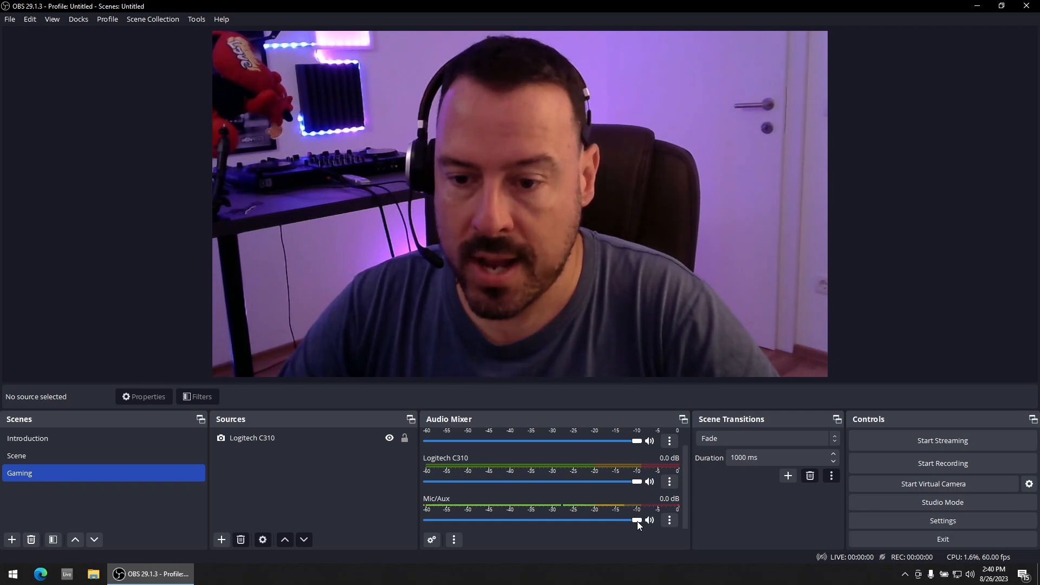
drag(637, 521, 617, 521)
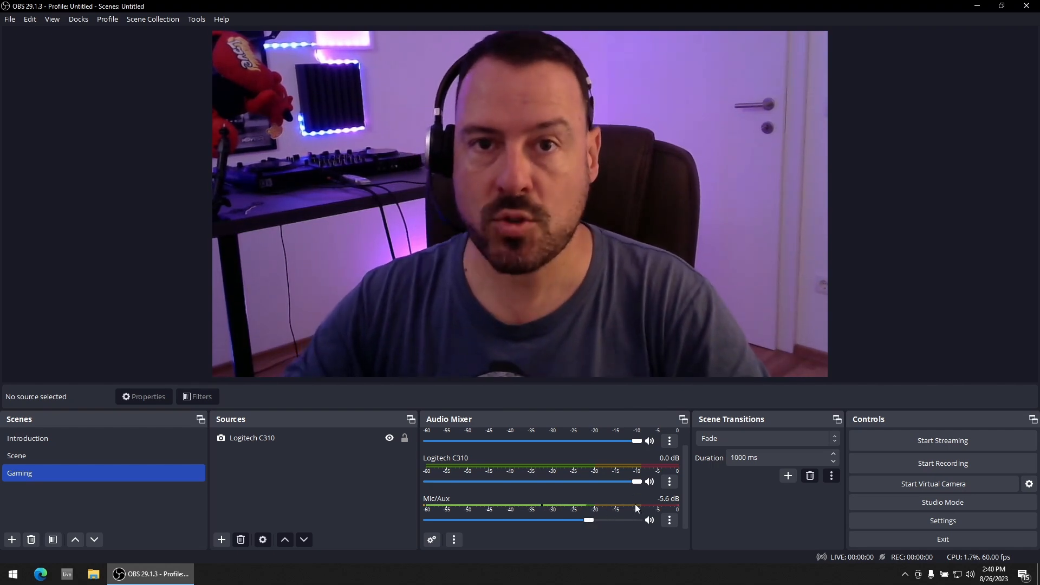
scroll(597, 485, up, 2)
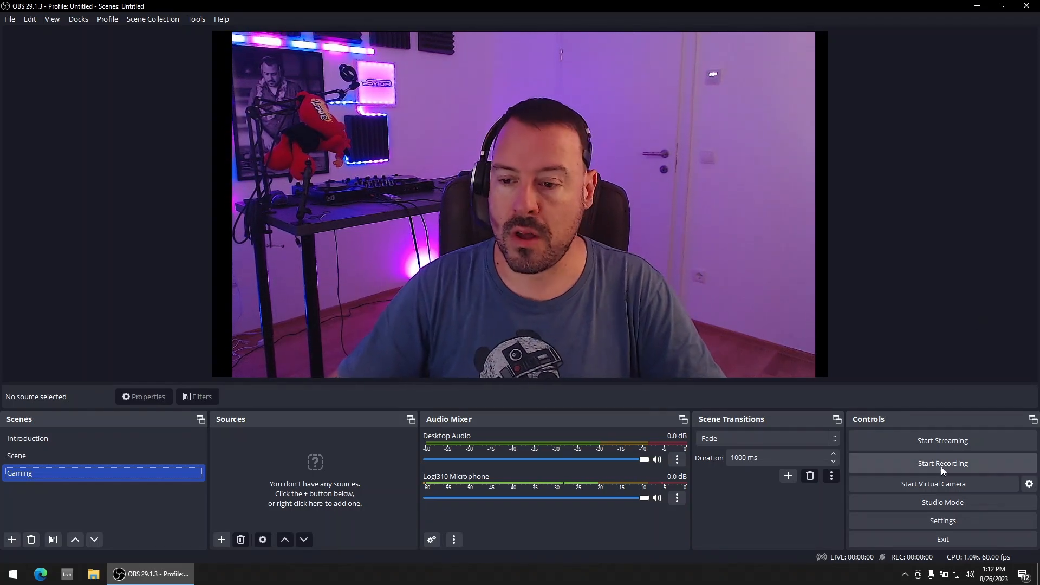
Open the settings, review the General options, and check the streaming audio bitrate choices in the Output settings
click(942, 521)
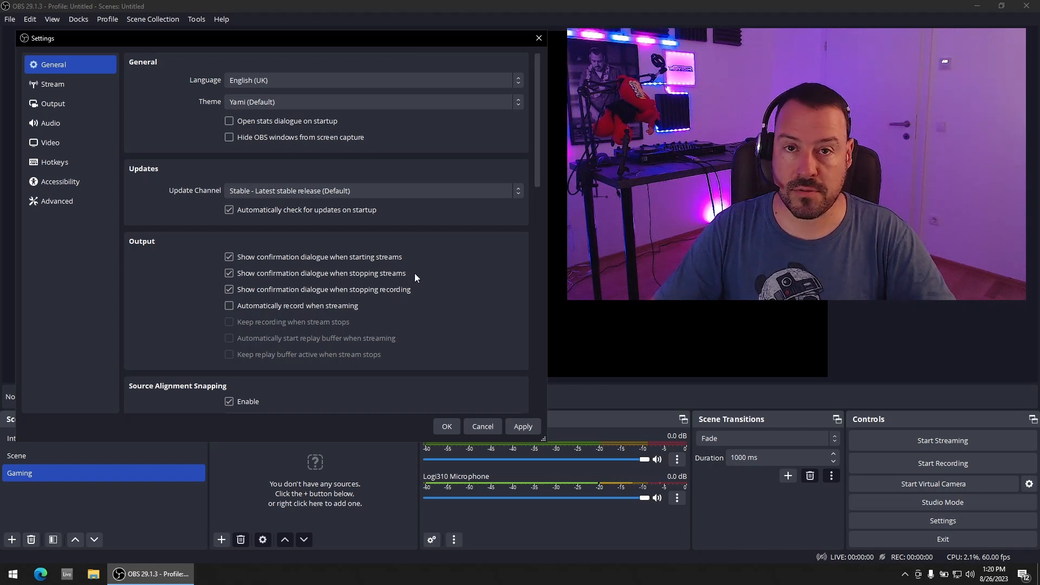
scroll(187, 250, down, 7)
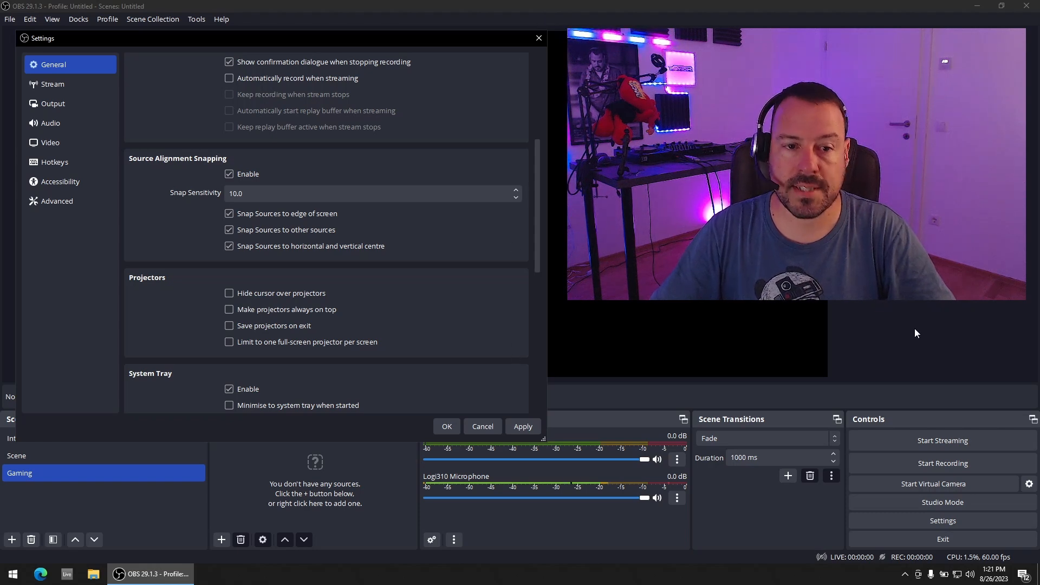
click(66, 104)
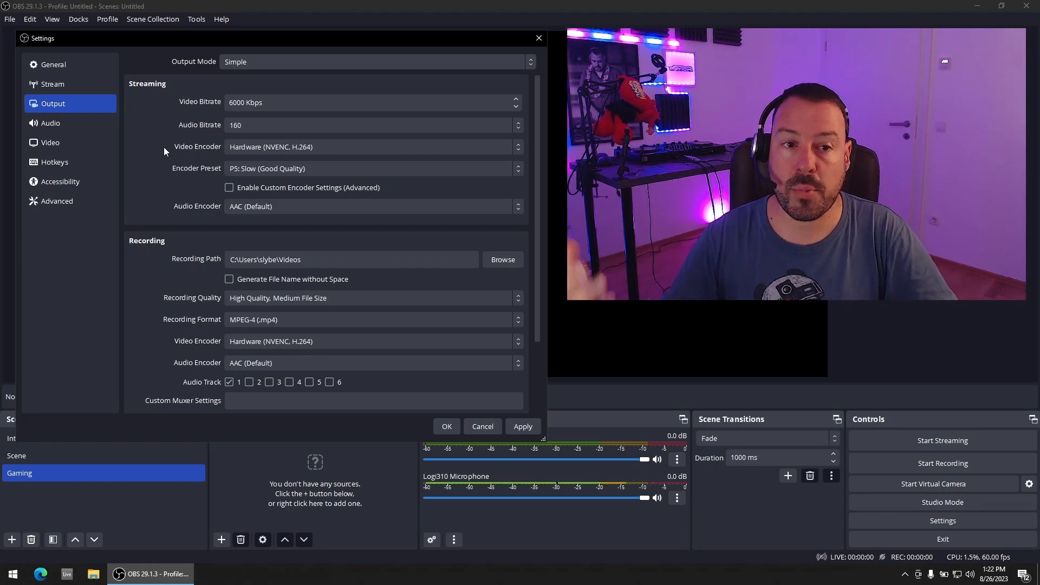
click(288, 126)
click(175, 184)
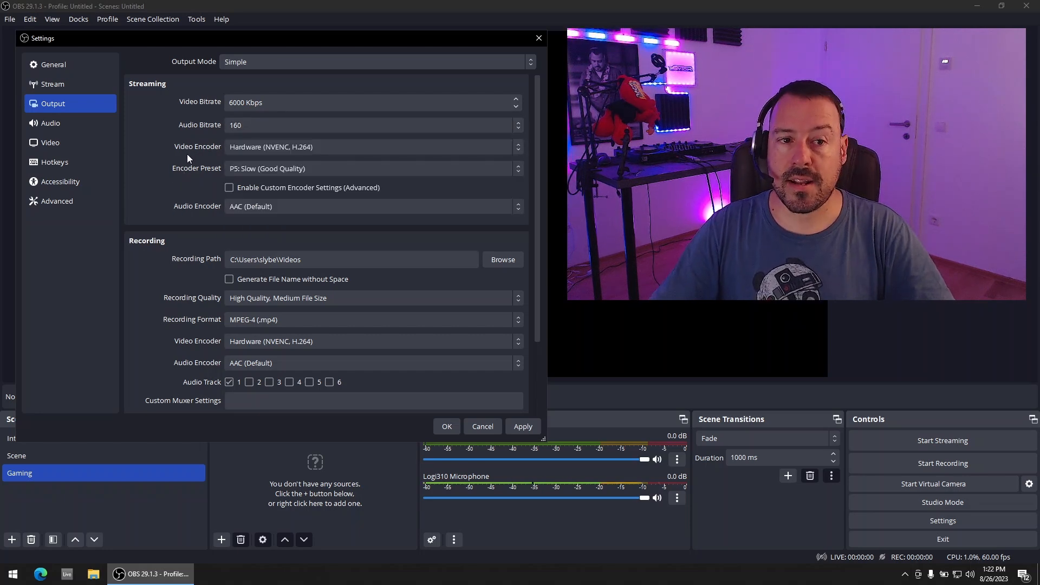
Compare the streaming video encoder choices, select Hardware (NVENC, H.264), and check the available output modes
click(472, 146)
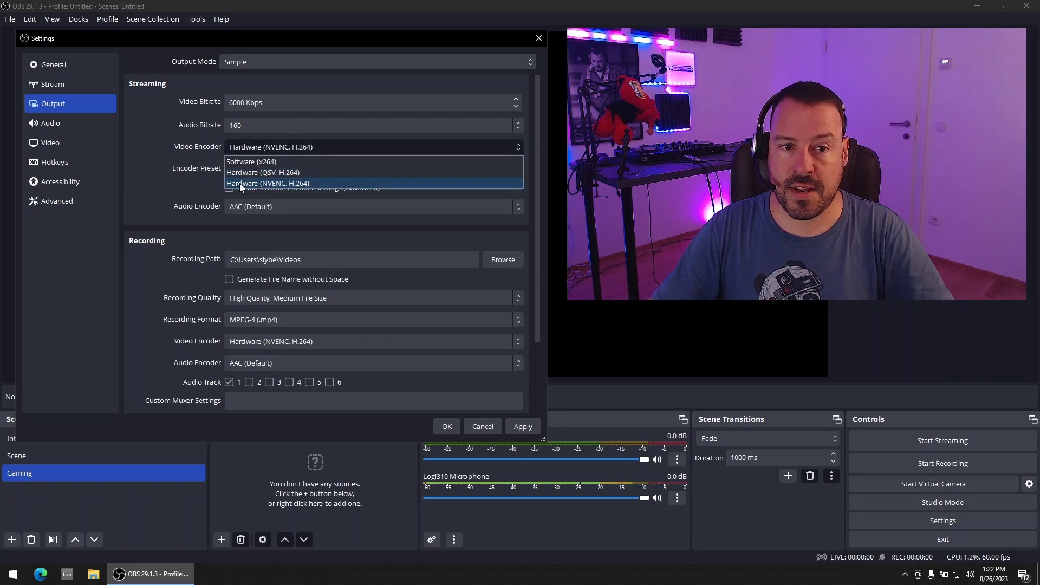
click(275, 183)
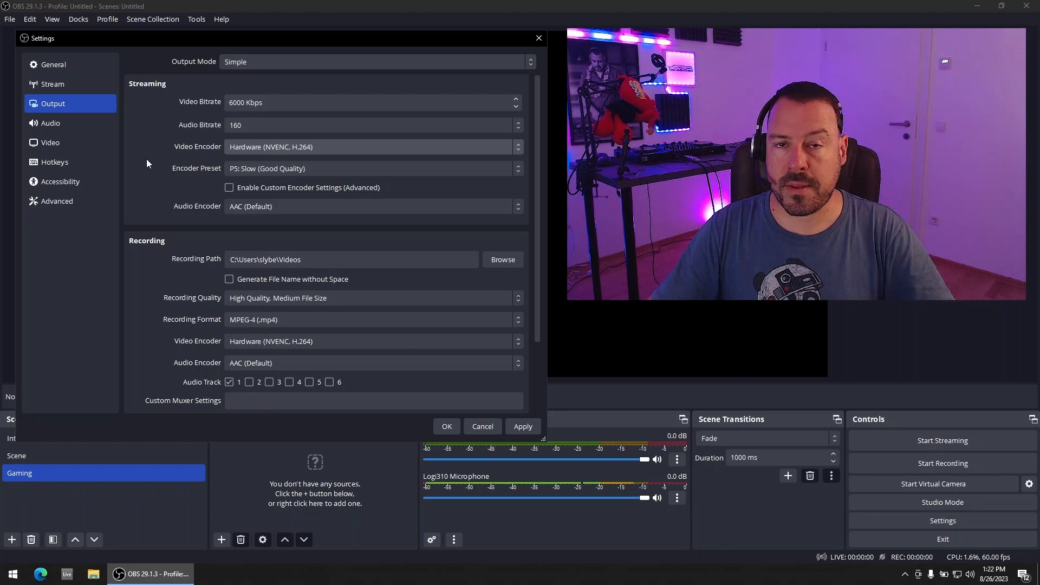
click(273, 148)
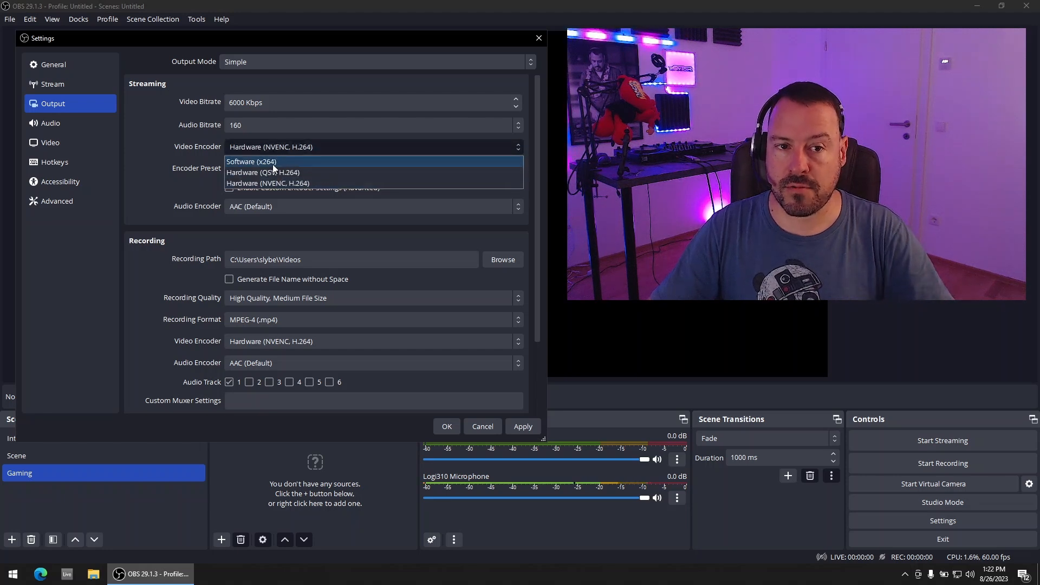
click(186, 156)
click(268, 148)
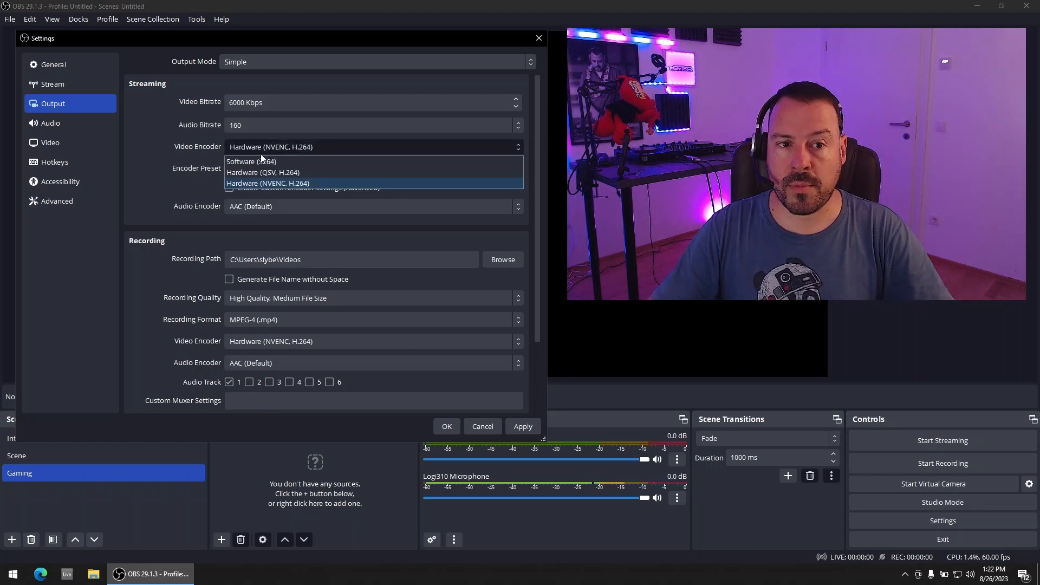
click(184, 163)
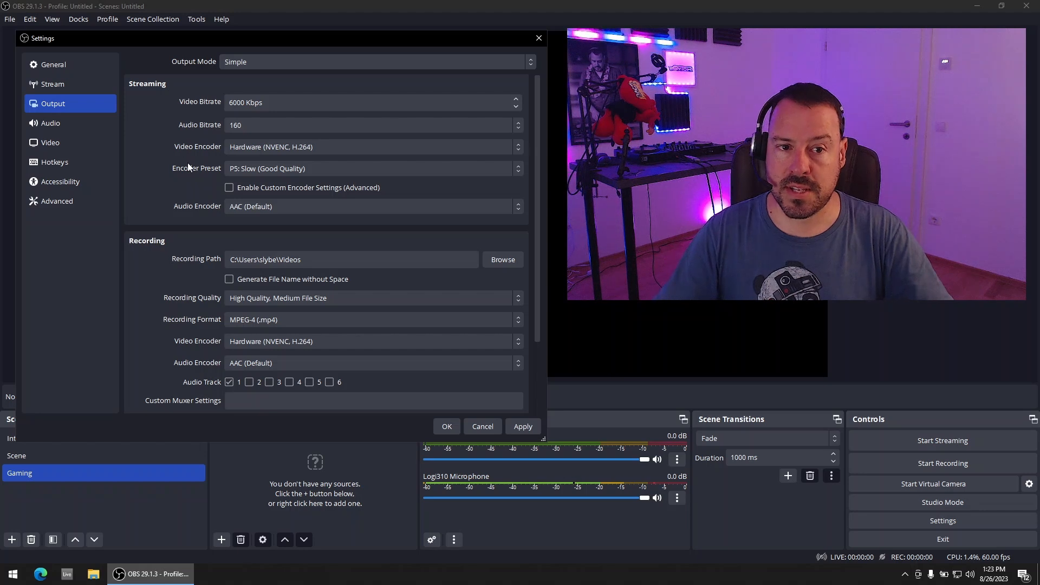
click(249, 150)
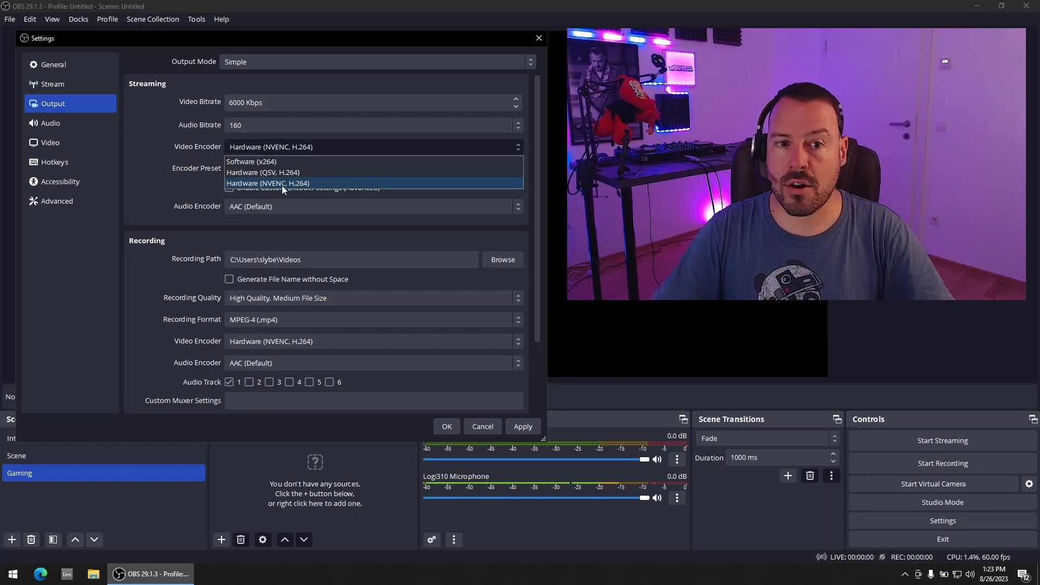
click(188, 168)
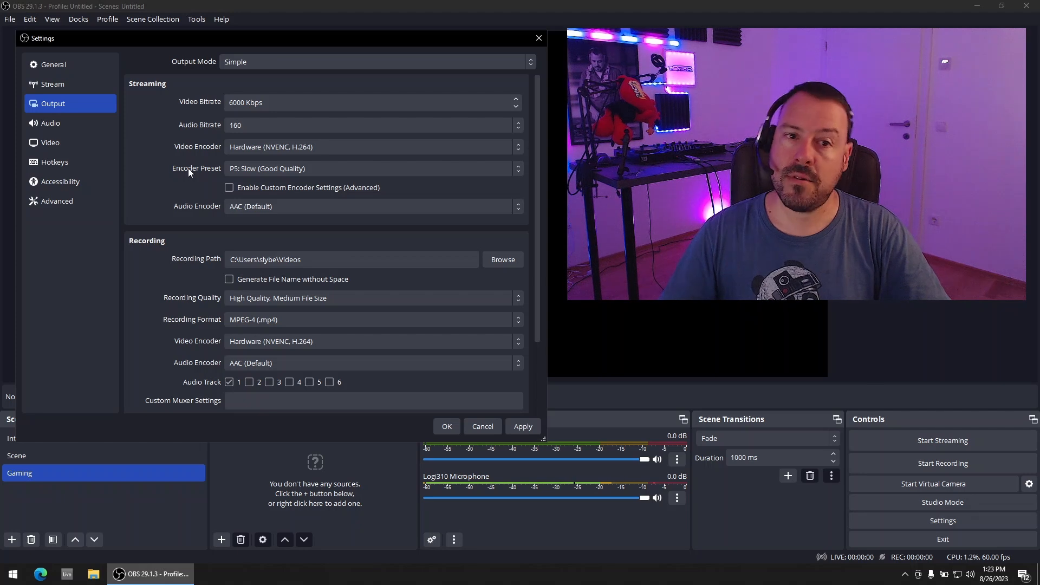
click(273, 149)
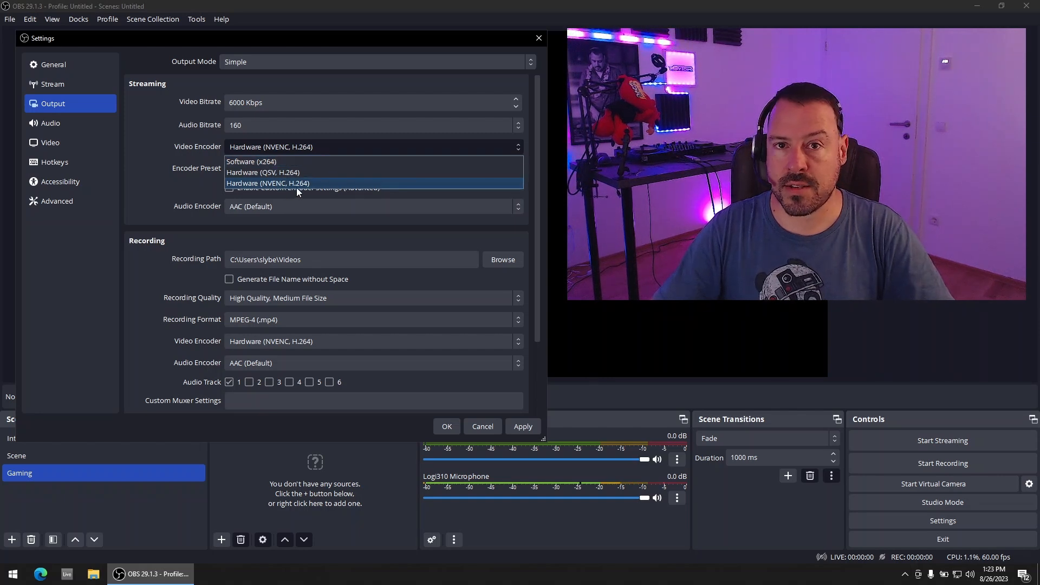
click(249, 183)
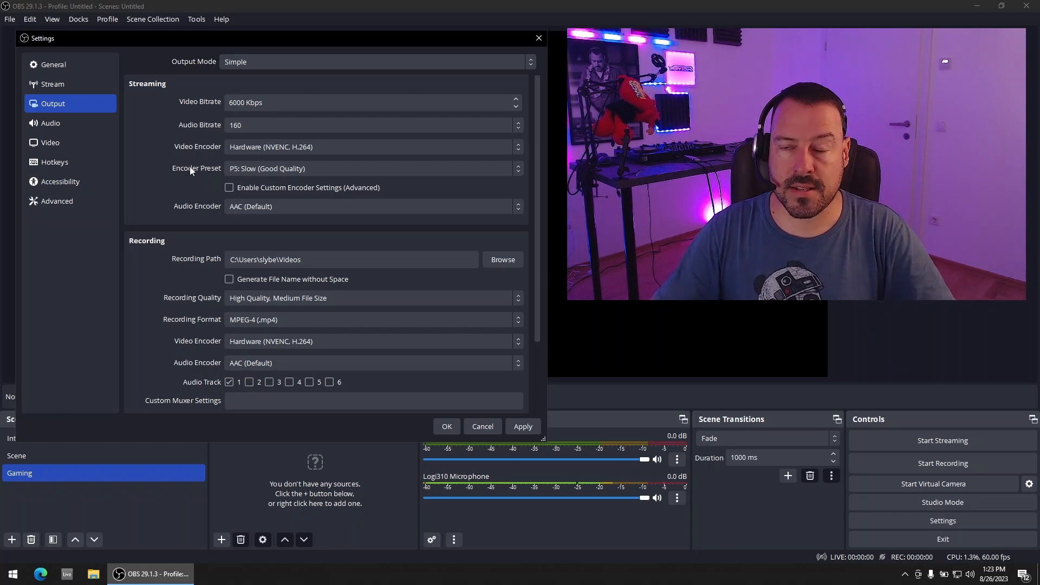
click(248, 54)
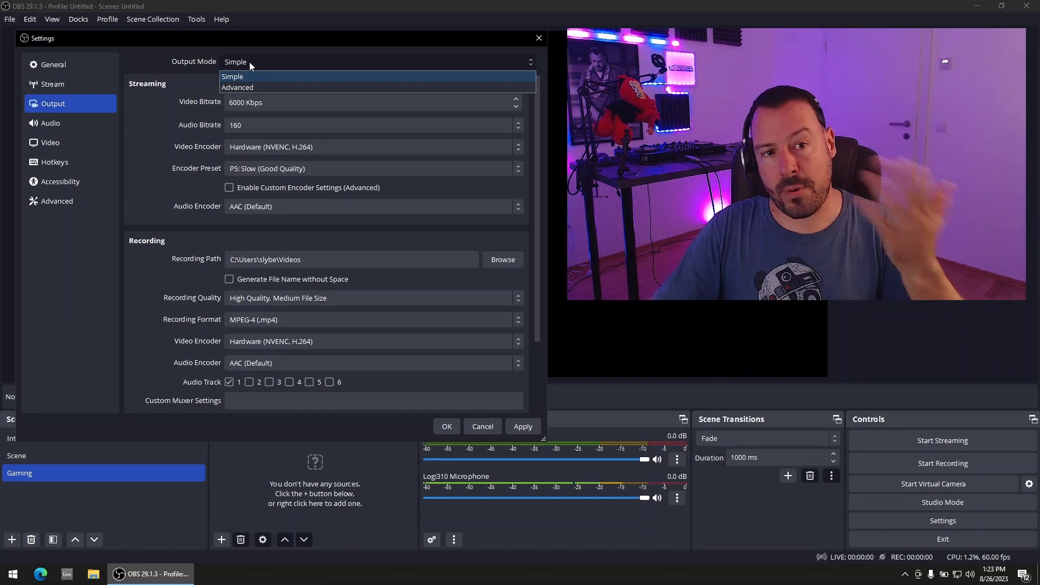
click(169, 128)
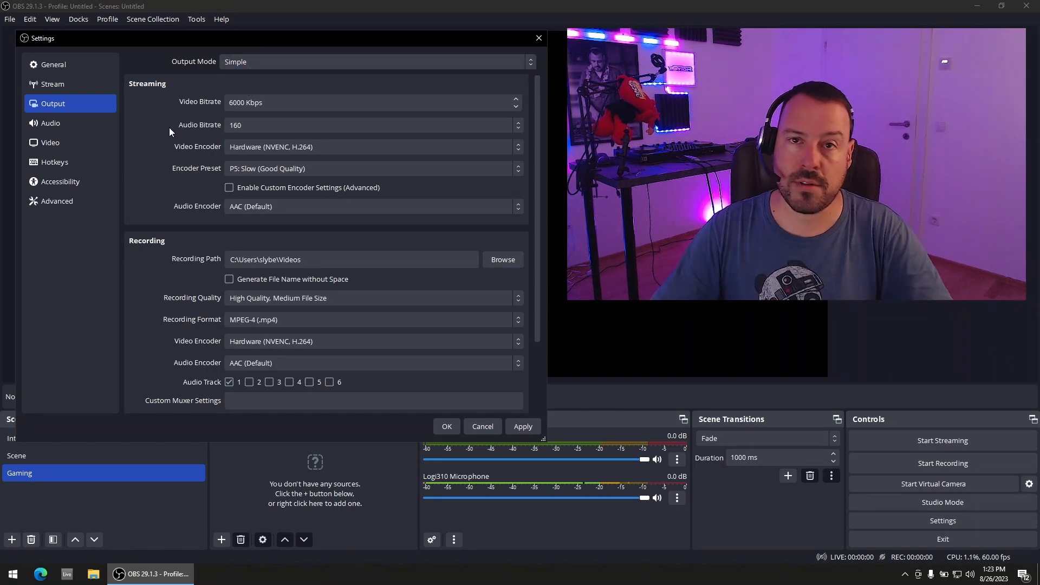
Go through the Audio settings to the Video settings and check the available output (scaled) resolutions
click(77, 125)
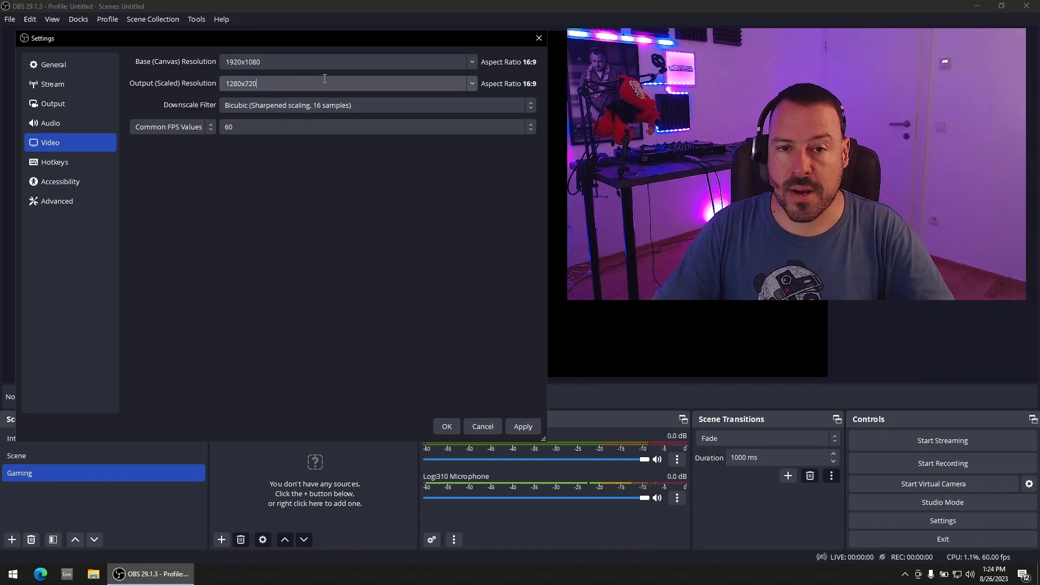
click(469, 84)
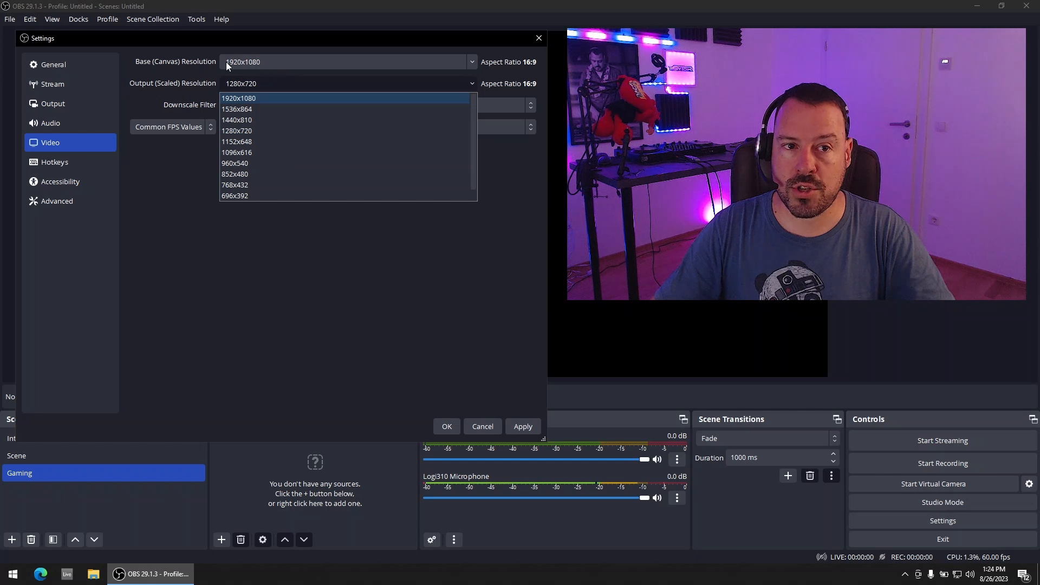
click(390, 273)
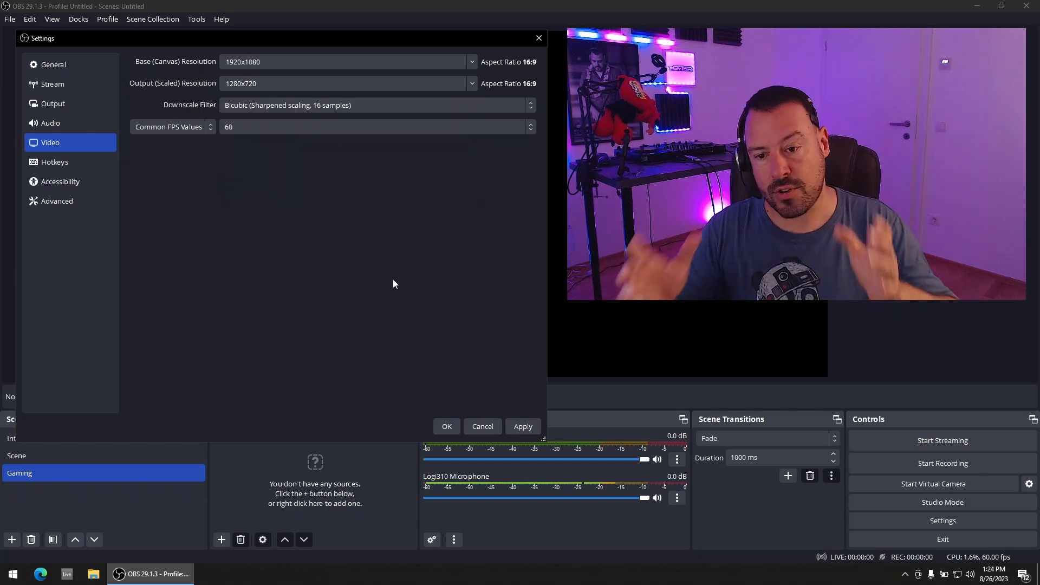